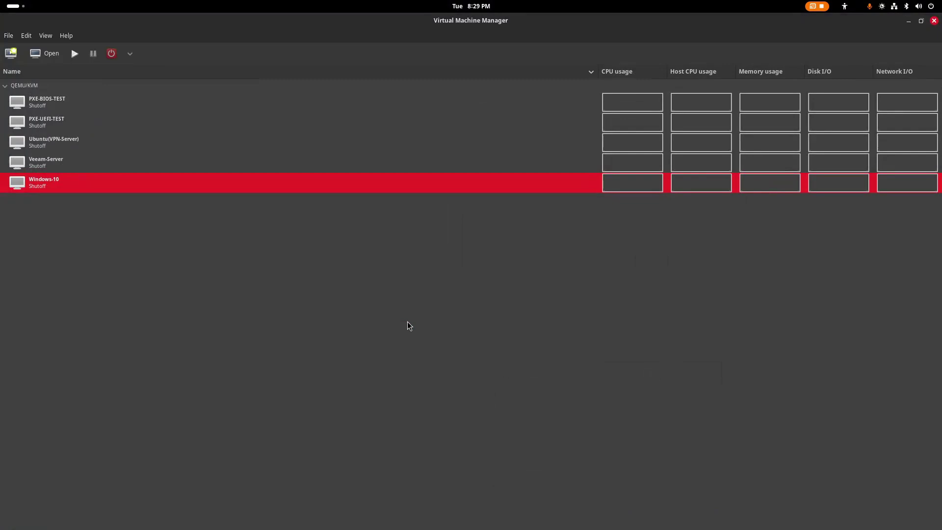
# - Open the Disks utility and display the details and device path of the 500 GB Samsung SSD 870 EVO
pyautogui.press('super')
pyautogui.click(670, 419)
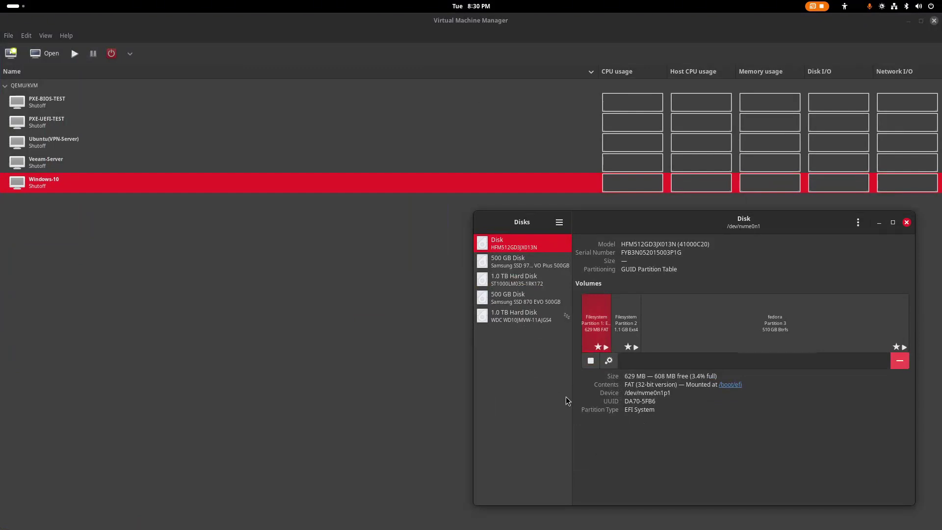
pyautogui.click(521, 297)
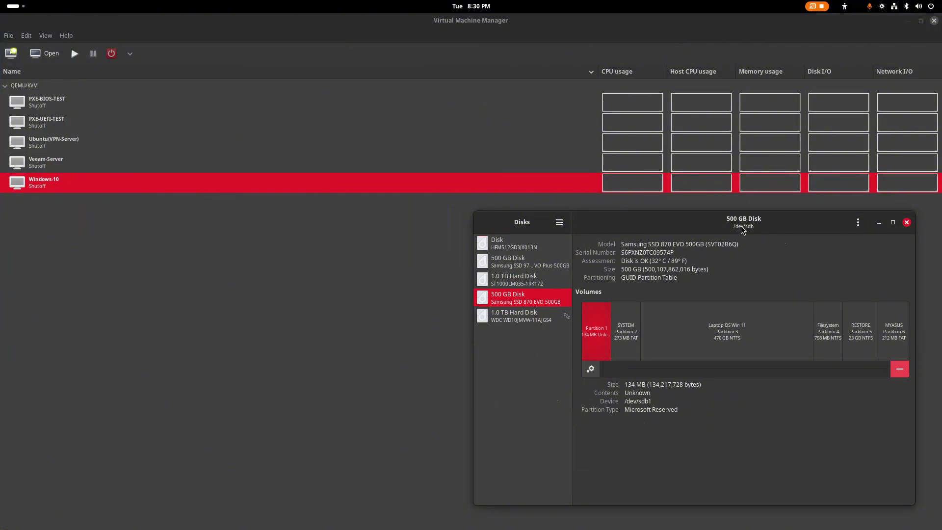
pyautogui.moveTo(742, 230); pyautogui.dragTo(488, 229)
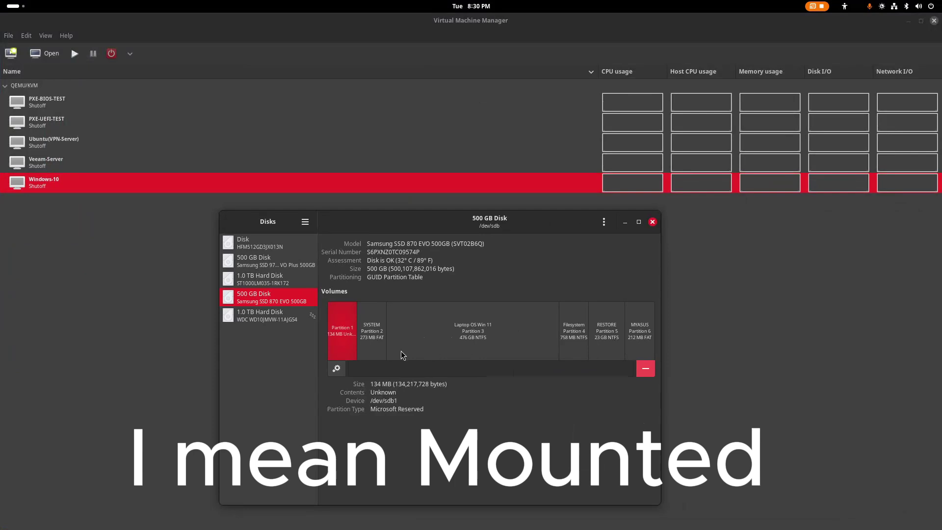
# - Check the mount status of the Samsung SSD 870 EVO's partitions, comparing it with the external 1.0 TB WDC hard disk
pyautogui.click(376, 346)
pyautogui.click(444, 340)
pyautogui.click(607, 342)
pyautogui.click(633, 342)
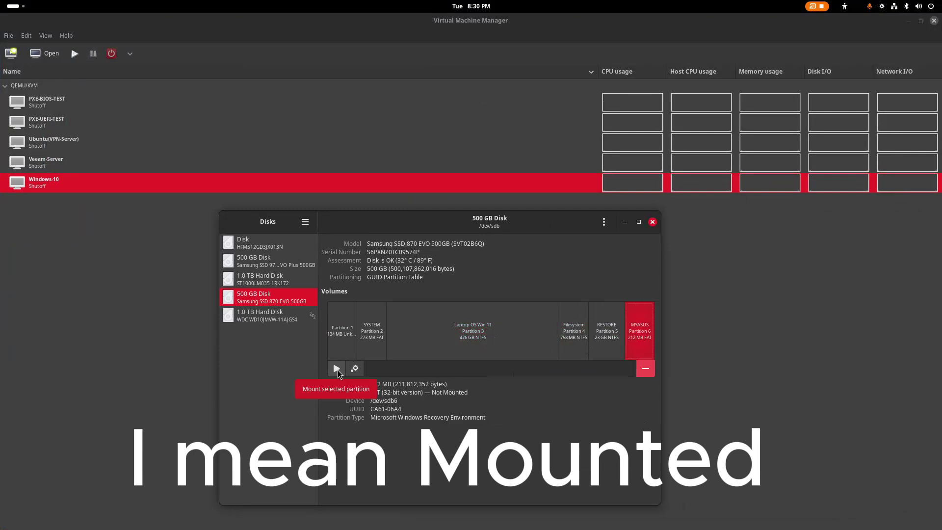
pyautogui.click(279, 321)
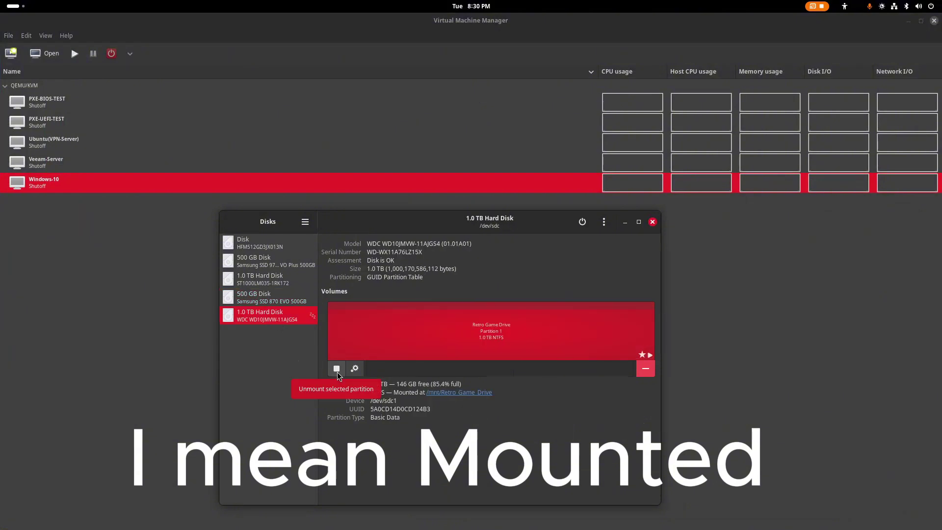
pyautogui.click(265, 299)
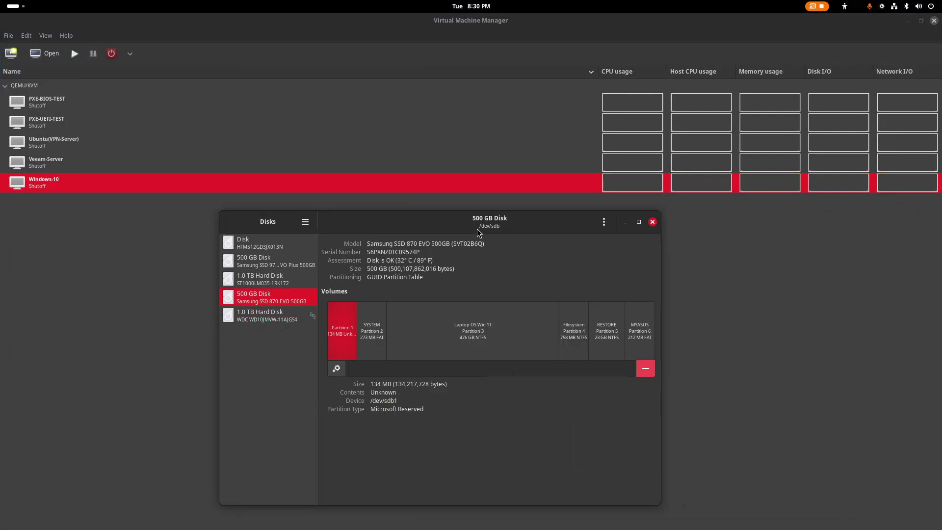
pyautogui.moveTo(480, 231); pyautogui.dragTo(508, 232)
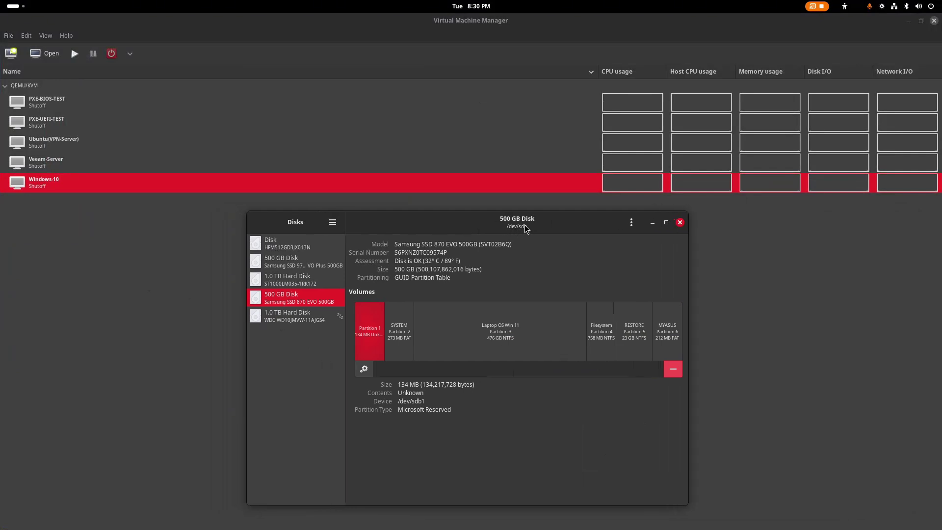
# - Switch back to Virtual Machine Manager and start a new virtual machine using manual install with the x86_64 architecture
pyautogui.click(142, 275)
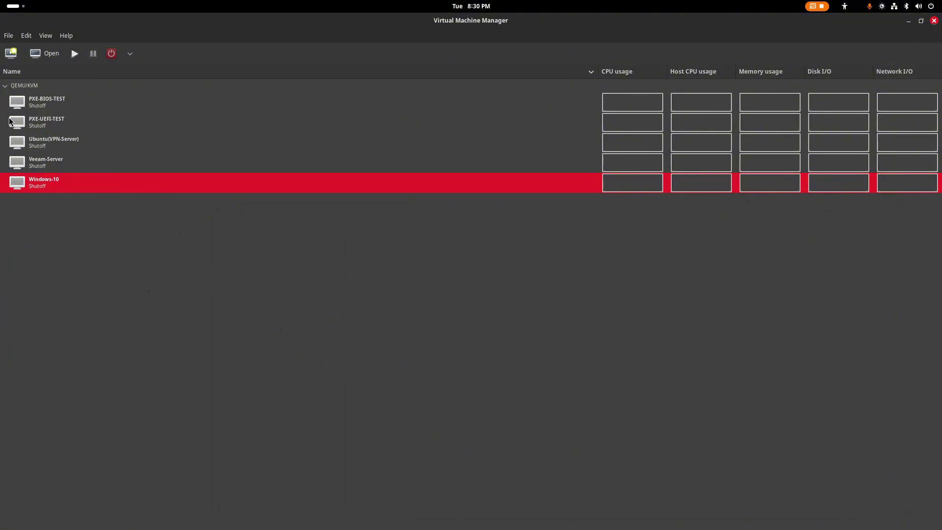
pyautogui.click(17, 59)
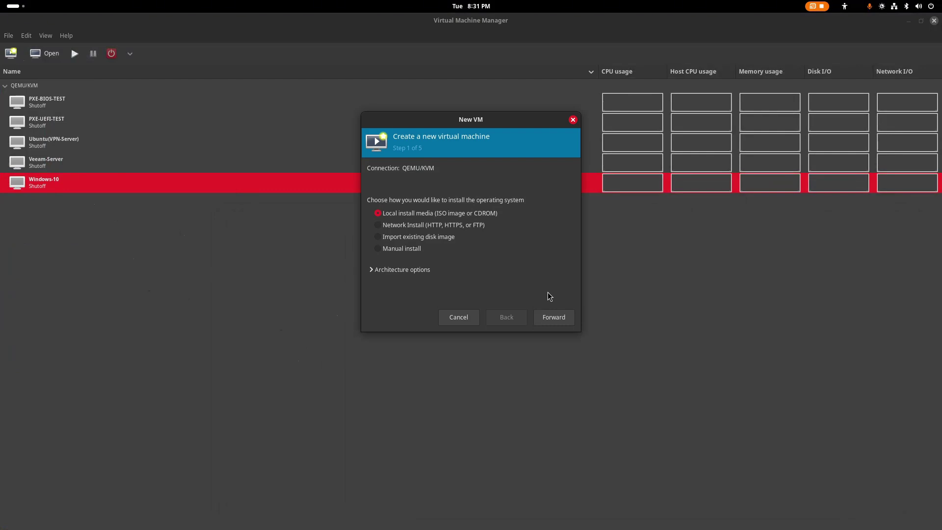
pyautogui.click(400, 251)
pyautogui.click(420, 269)
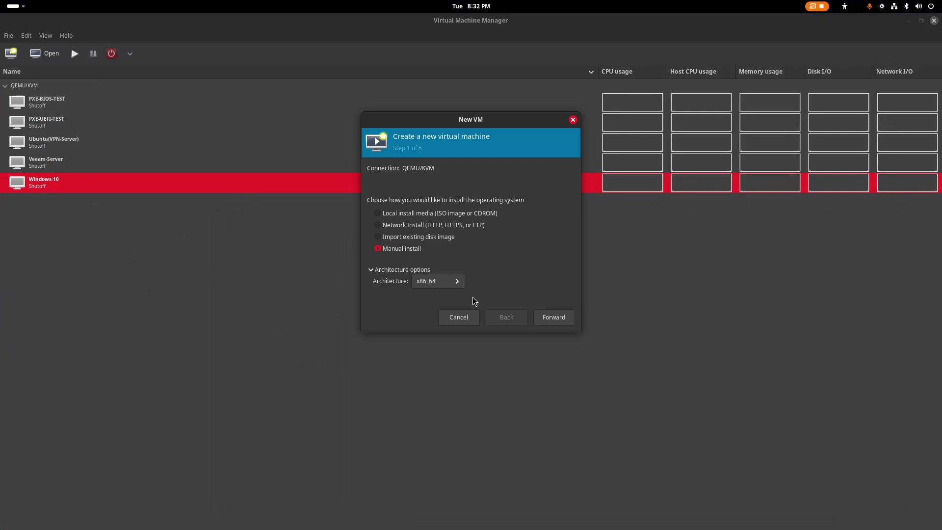
pyautogui.click(556, 320)
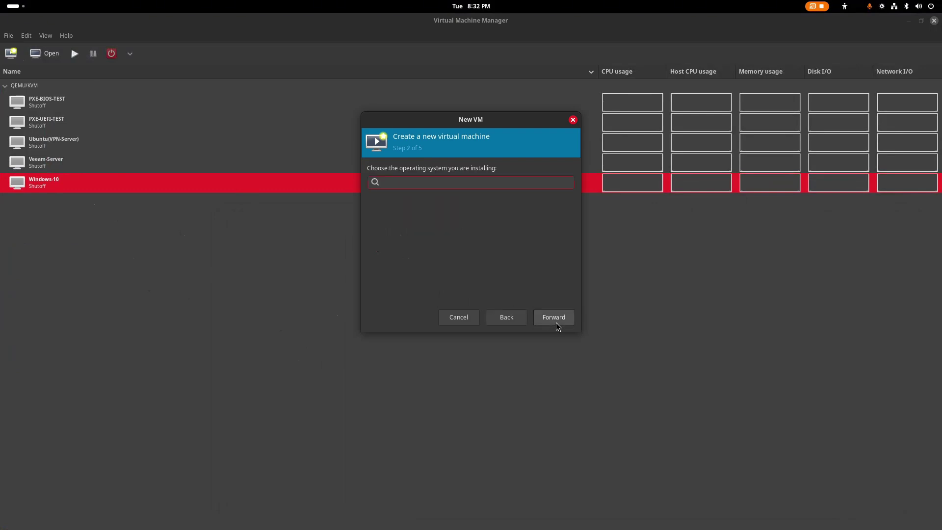
# - Choose Microsoft Windows 11 (win11) as the operating system for the new virtual machine
pyautogui.write('windows')
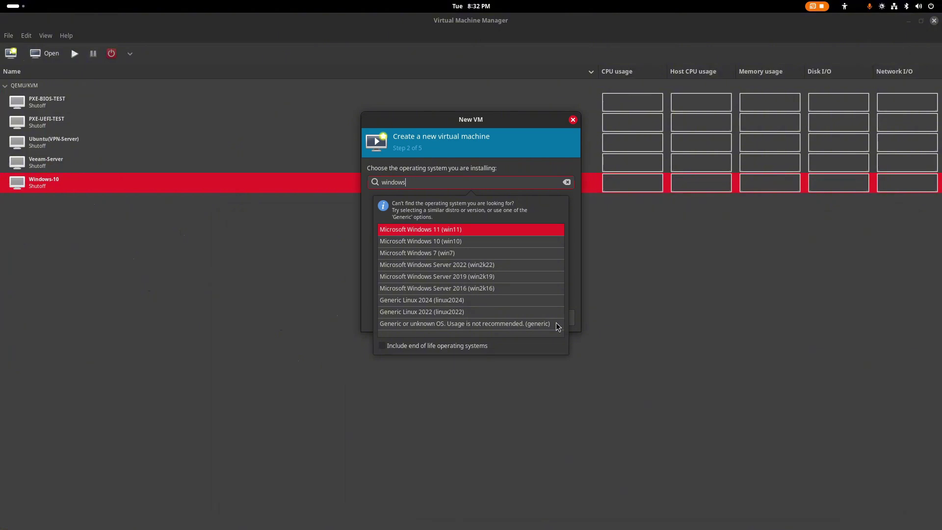
pyautogui.click(472, 230)
pyautogui.click(562, 323)
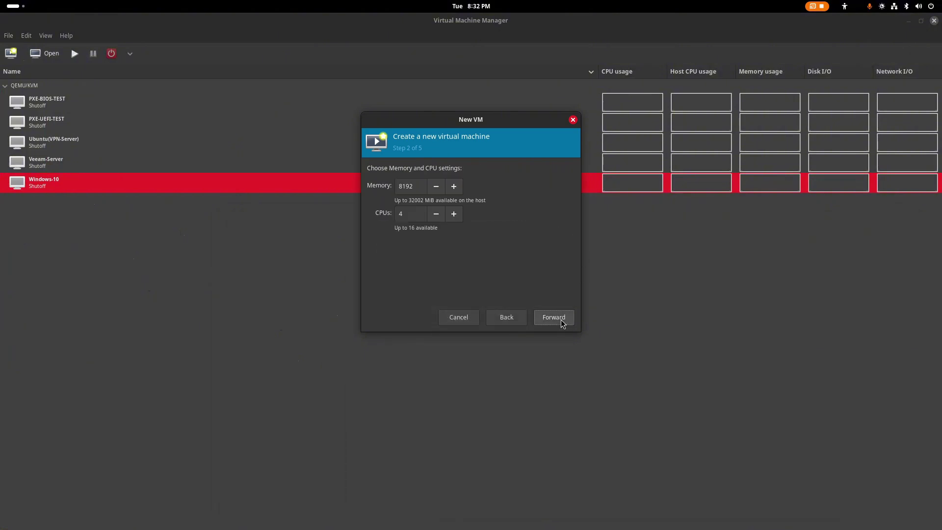
# - Allocate 18192 MiB of memory and 14 CPUs to the new virtual machine
pyautogui.click(401, 186)
pyautogui.write('1')
pyautogui.click(400, 215)
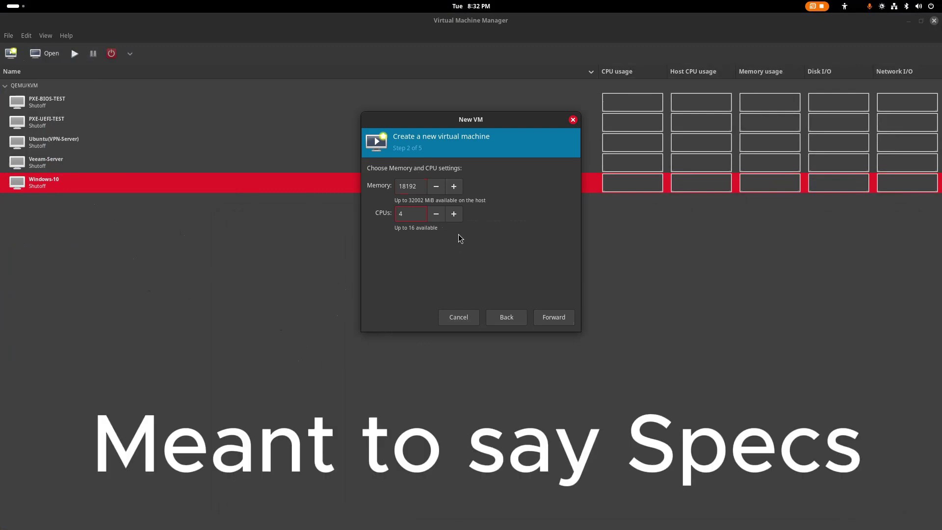
pyautogui.write('1')
pyautogui.click(553, 317)
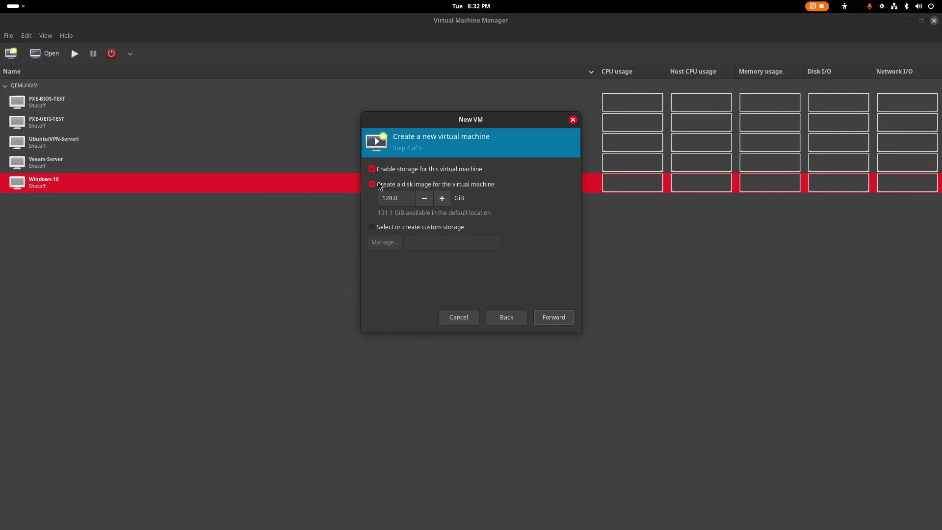
# - Use custom storage for the virtual machine, entering the Samsung SSD's device path /dev/sdb
pyautogui.click(372, 227)
pyautogui.click(463, 244)
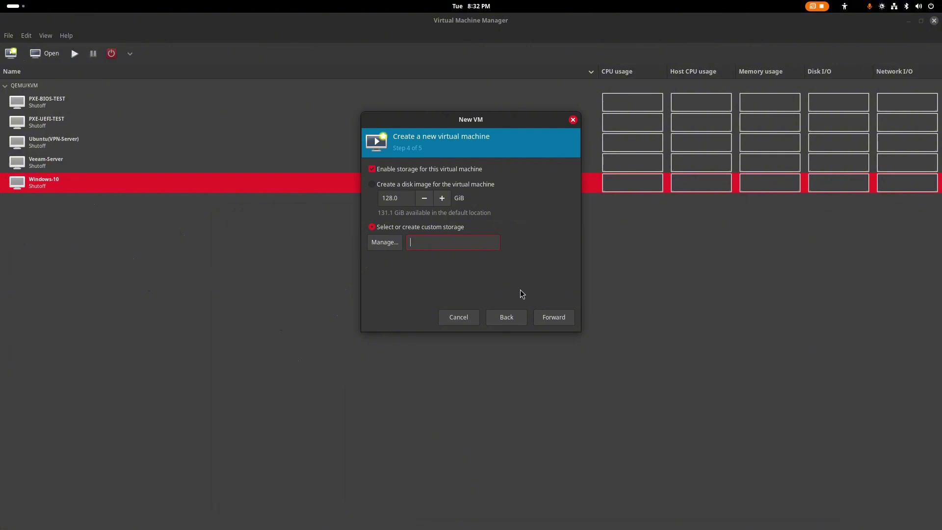
pyautogui.press('super')
pyautogui.click(388, 405)
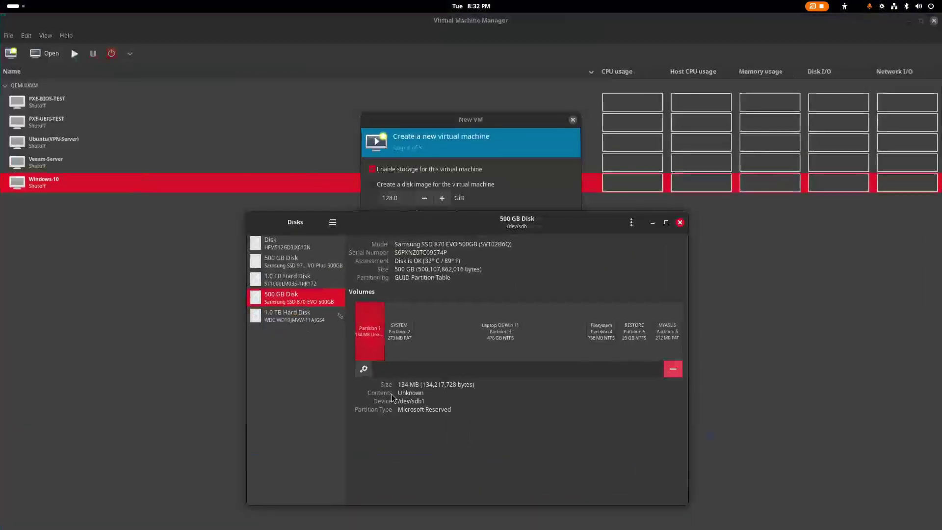
pyautogui.moveTo(503, 228); pyautogui.dragTo(471, 327)
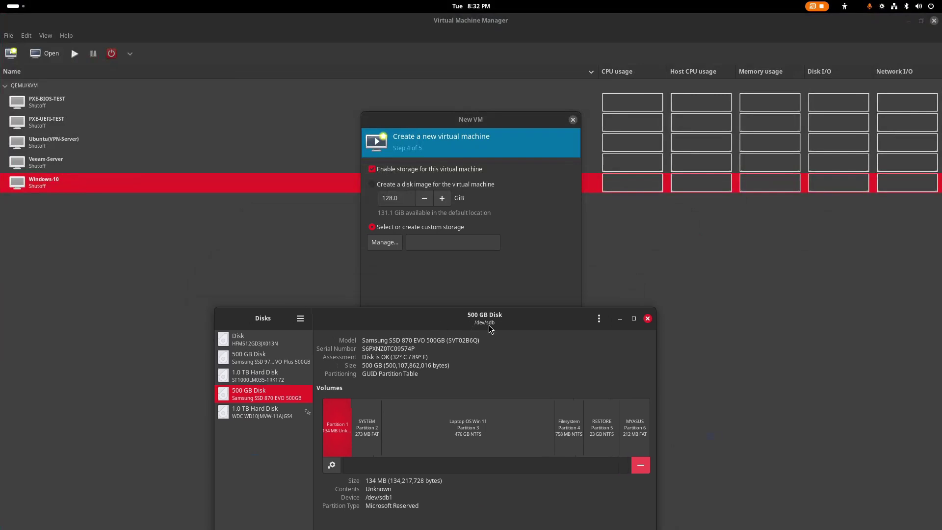
pyautogui.click(430, 242)
pyautogui.write('/dev/sdb')
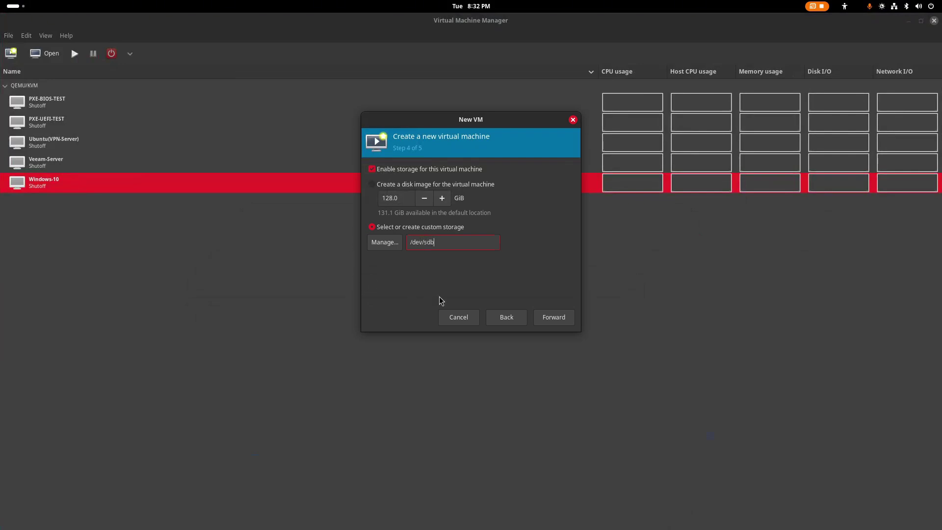
pyautogui.click(563, 318)
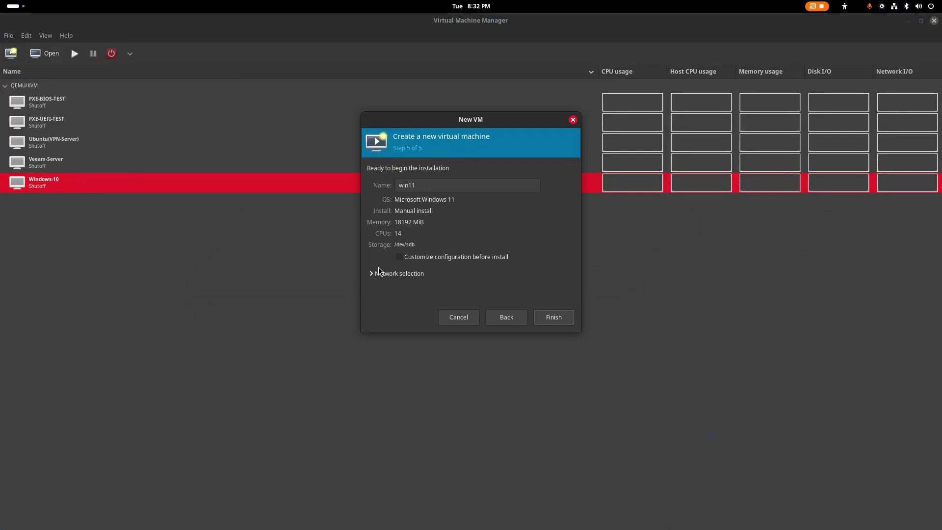
# - Enable customizing the configuration before install and finish the new virtual machine wizard for win11
pyautogui.click(399, 256)
pyautogui.click(396, 274)
pyautogui.click(396, 274)
pyautogui.click(557, 318)
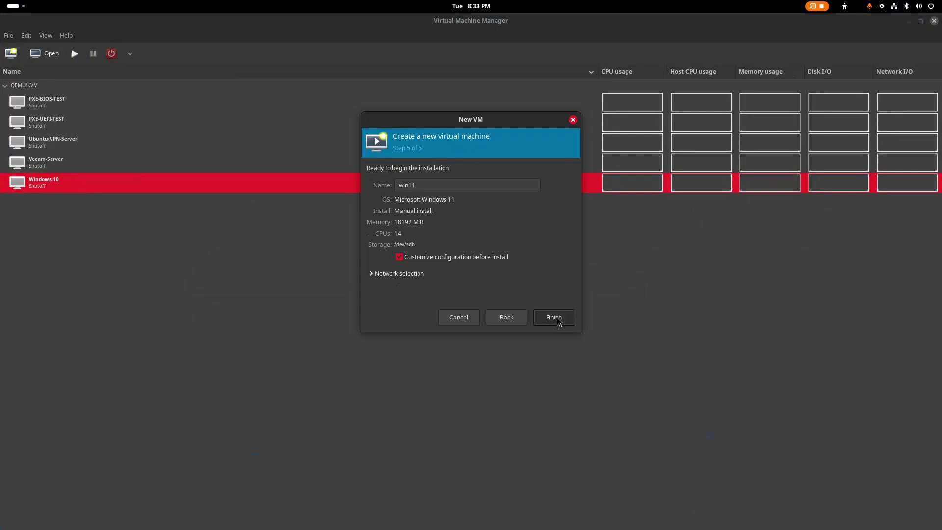
pyautogui.moveTo(492, 53); pyautogui.dragTo(469, 82)
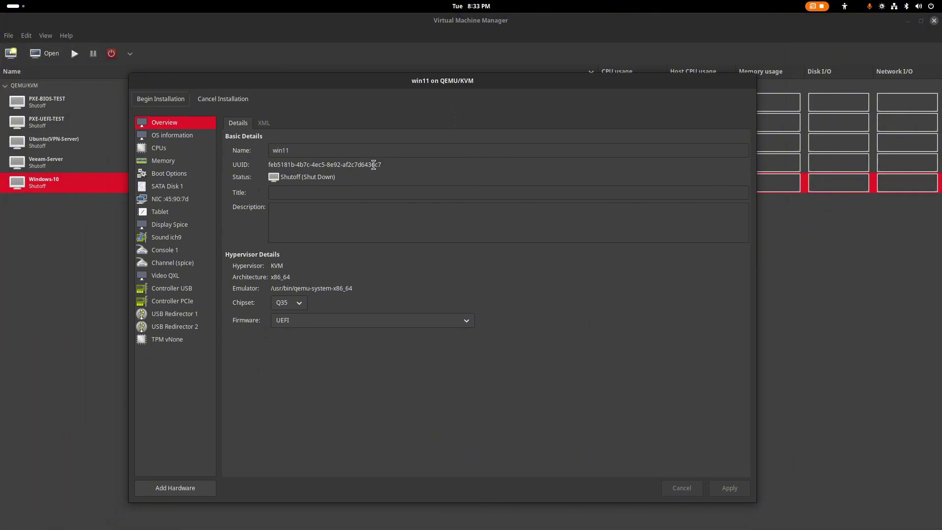
pyautogui.moveTo(431, 85); pyautogui.dragTo(460, 82)
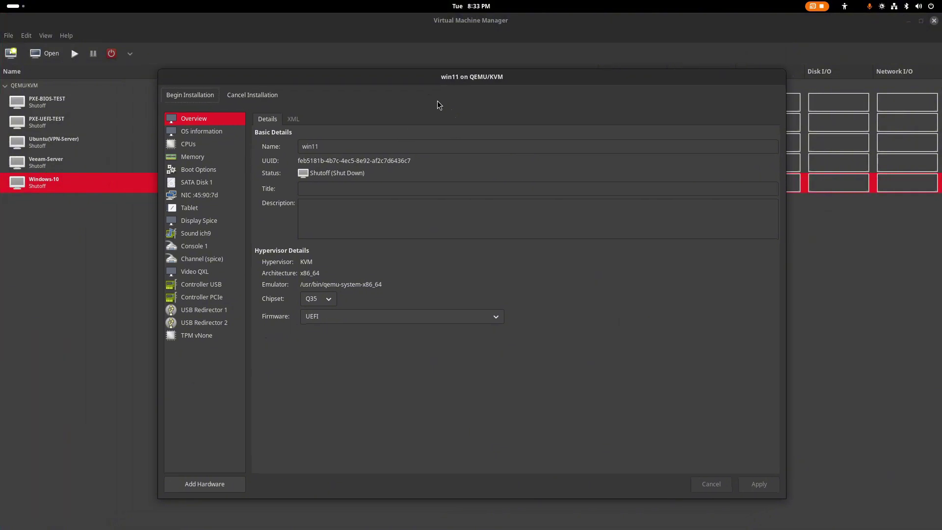
# - Review the disk bus options of SATA Disk 1, the first USB redirector and the TPM device
pyautogui.click(206, 190)
pyautogui.click(392, 168)
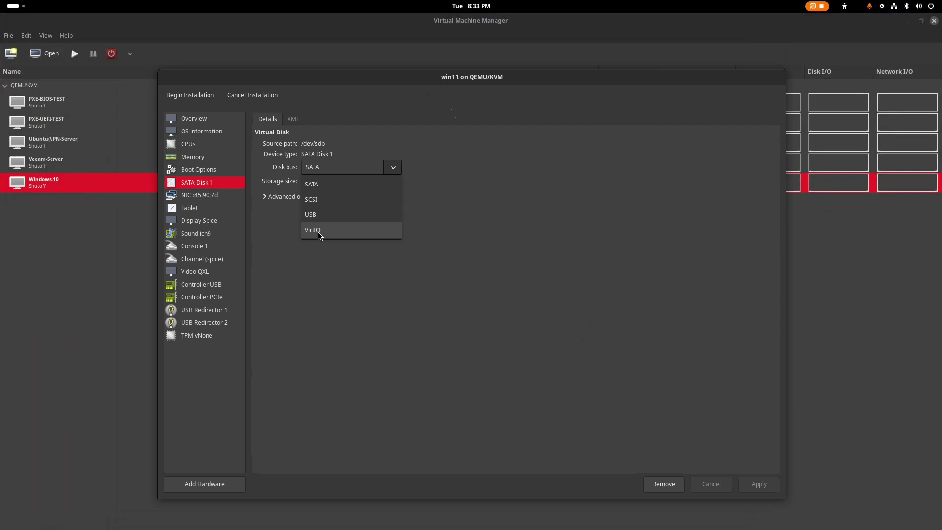
pyautogui.click(522, 180)
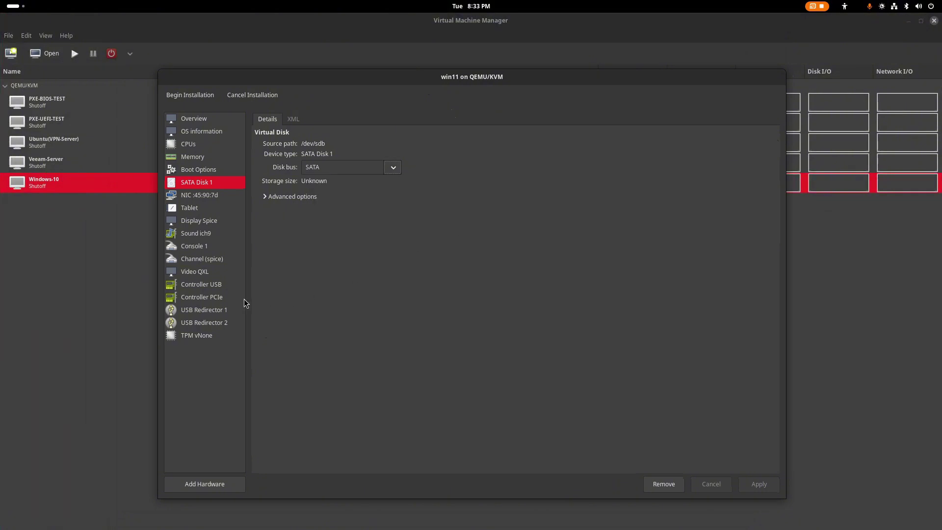
pyautogui.click(211, 310)
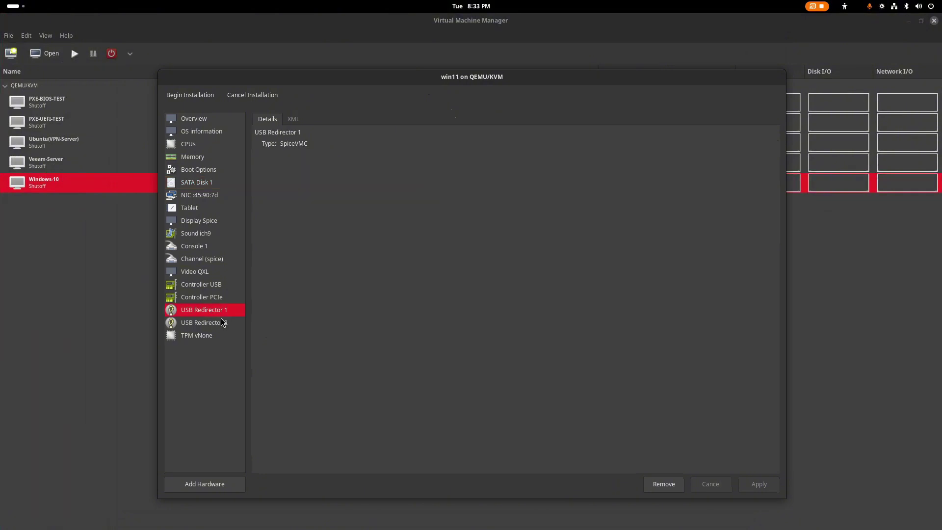
pyautogui.click(202, 338)
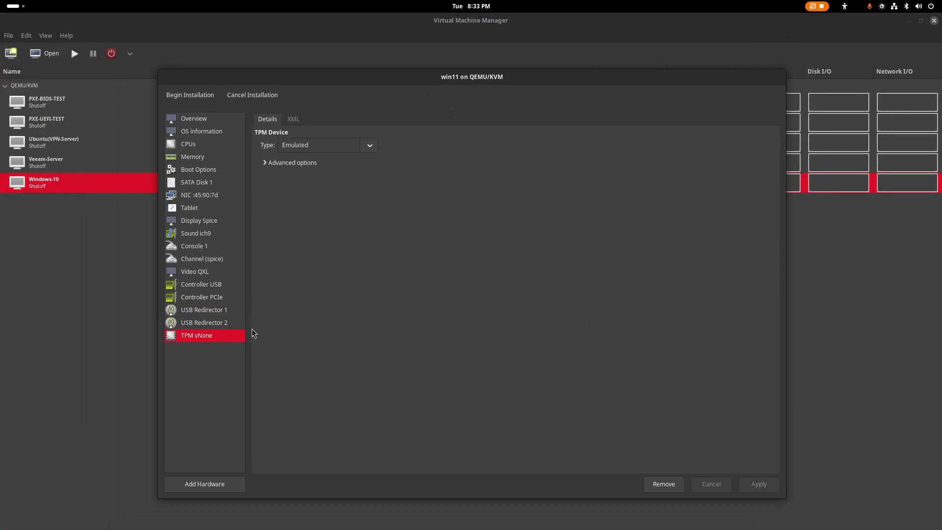
# - Remove both USB redirector devices from the win11 virtual machine
pyautogui.click(227, 313)
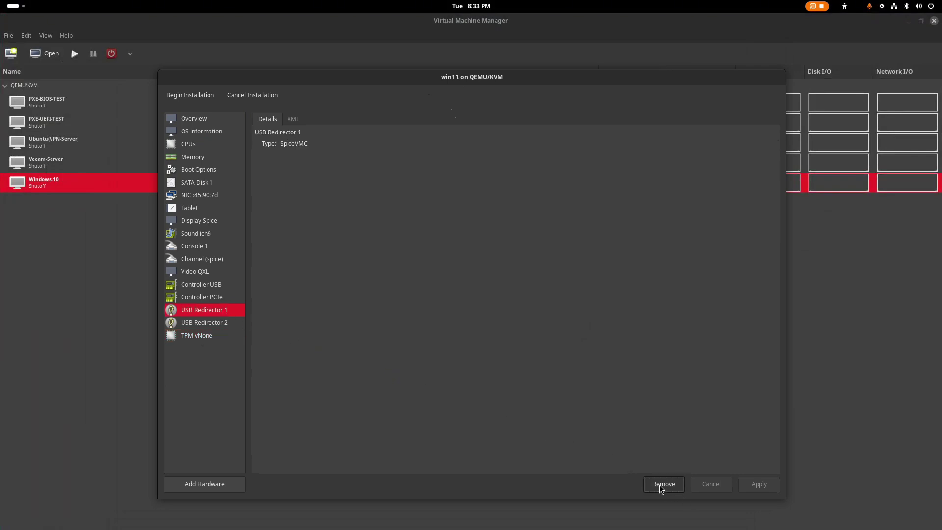
pyautogui.click(663, 484)
pyautogui.click(524, 320)
pyautogui.rightClick(213, 314)
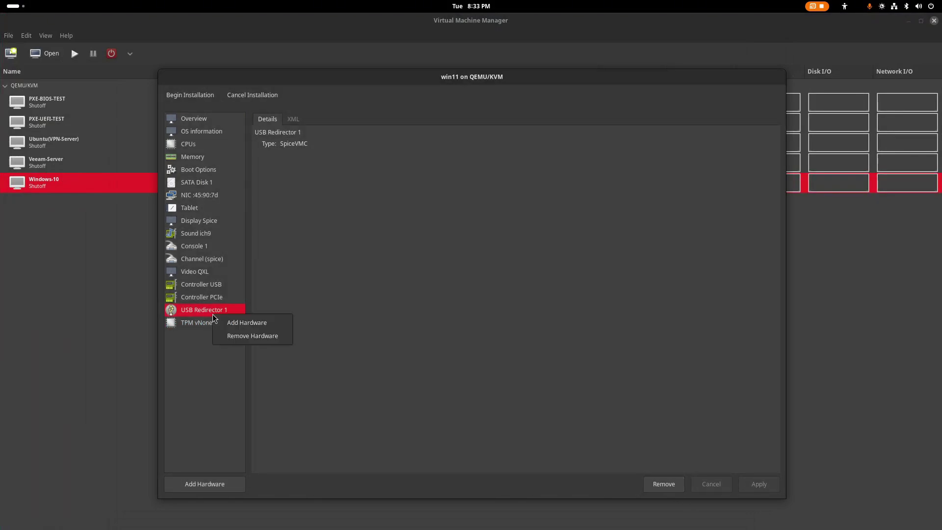
pyautogui.click(260, 335)
pyautogui.click(493, 314)
# - Remove the emulated TPM device from the win11 virtual machine
pyautogui.rightClick(204, 314)
pyautogui.click(240, 337)
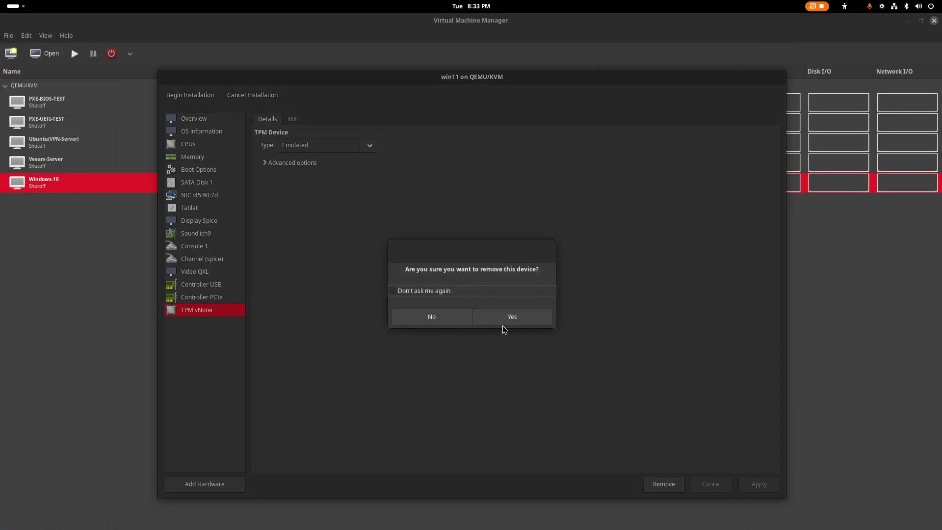
pyautogui.click(513, 320)
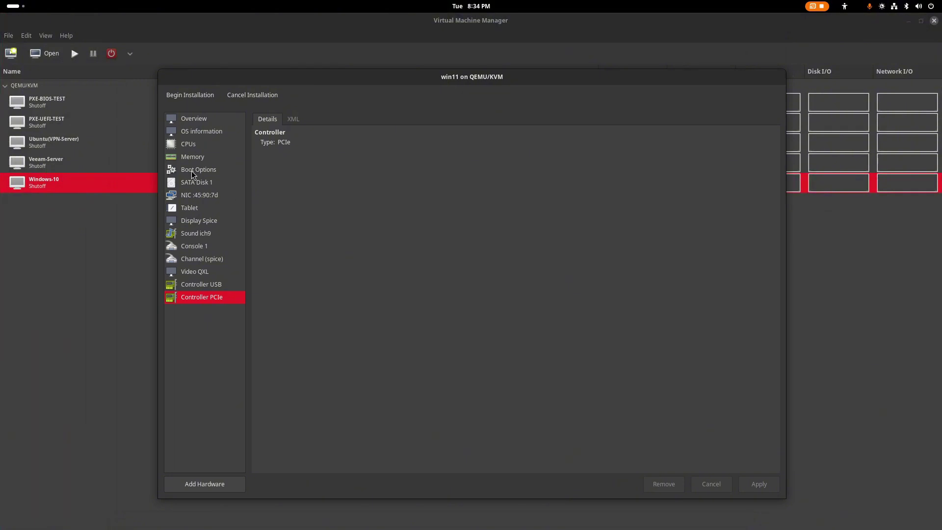
# - Enable the NIC in the boot device order below SATA Disk 1 and apply the boot options
pyautogui.click(196, 183)
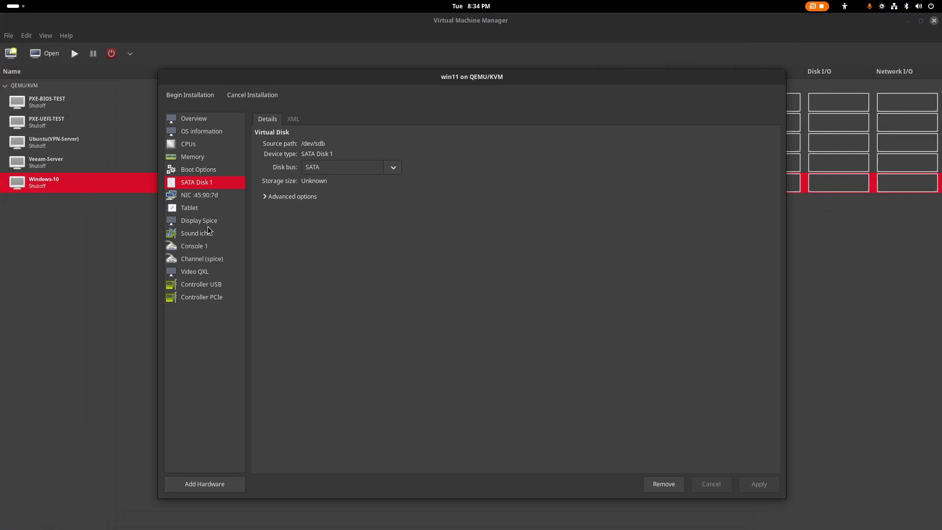
pyautogui.click(187, 170)
pyautogui.click(267, 201)
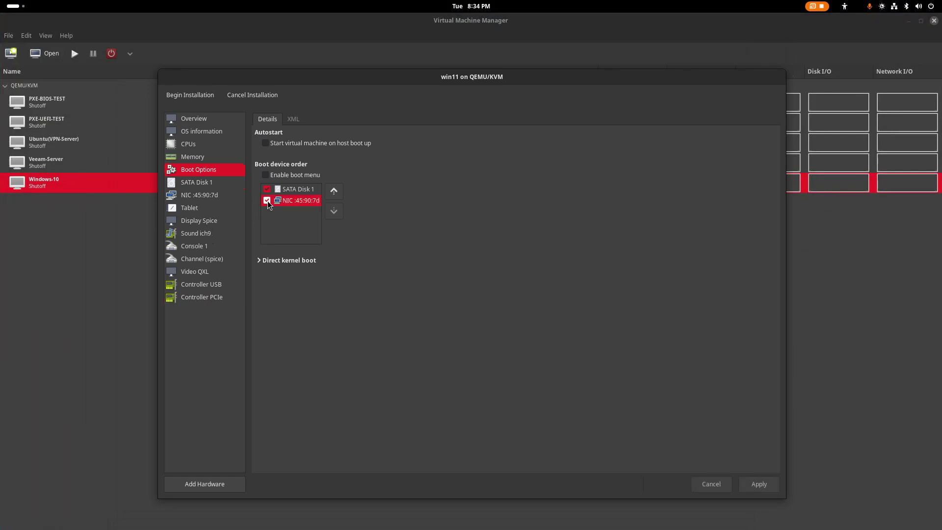
pyautogui.click(771, 490)
# - Review the SATA disk, CPU, OS information and overview settings of the win11 virtual machine
pyautogui.click(202, 184)
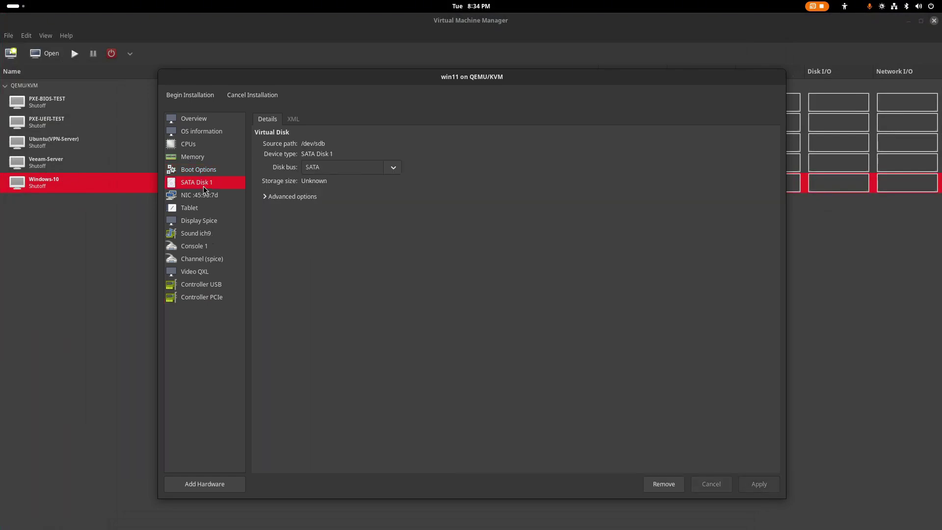
pyautogui.click(190, 149)
pyautogui.click(210, 132)
pyautogui.click(194, 119)
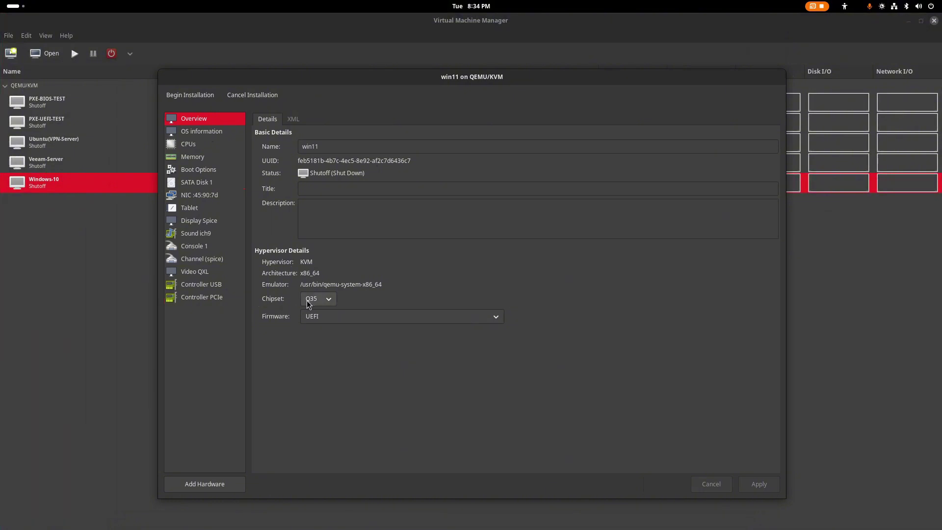
# - Set the win11 virtual machine's firmware to UEFI x86_64: /usr/share/edk2/ovmf/OVMF_CODE_4M.qcow2 and apply the change
pyautogui.click(329, 301)
pyautogui.click(448, 307)
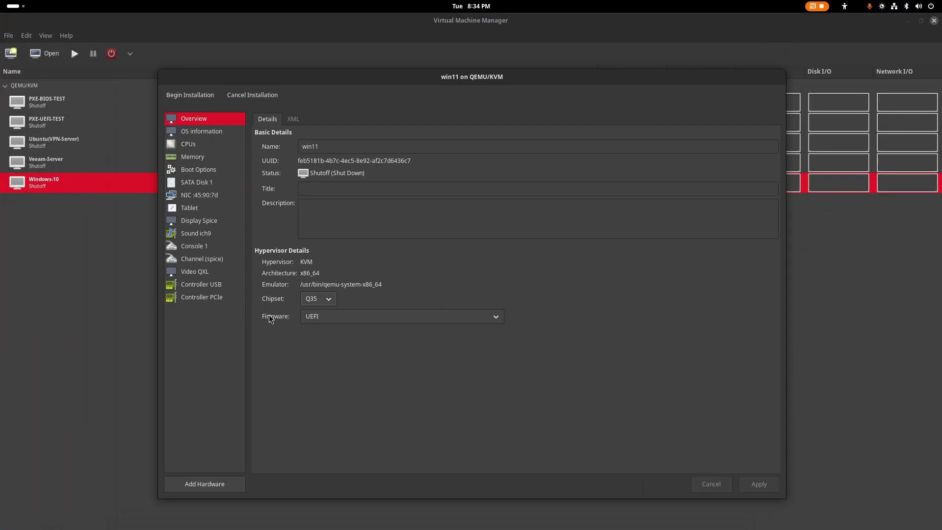
pyautogui.click(488, 318)
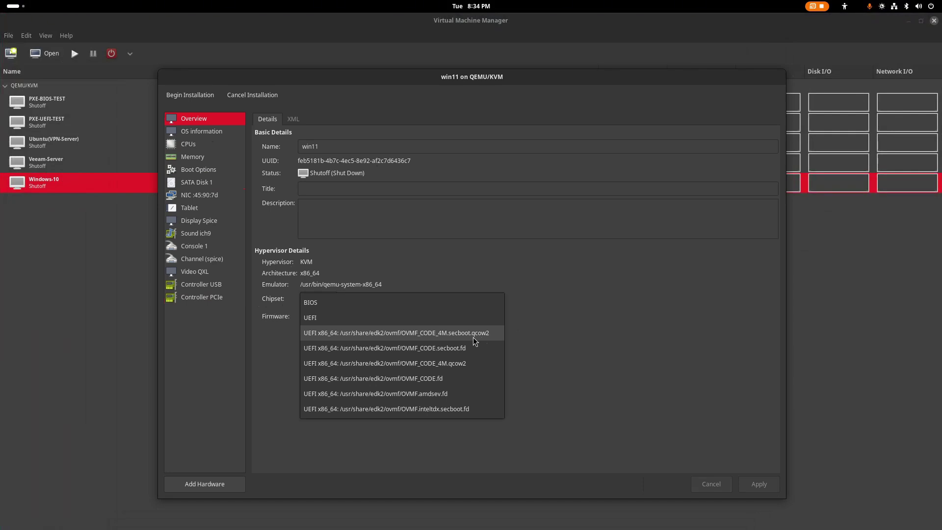
pyautogui.click(448, 368)
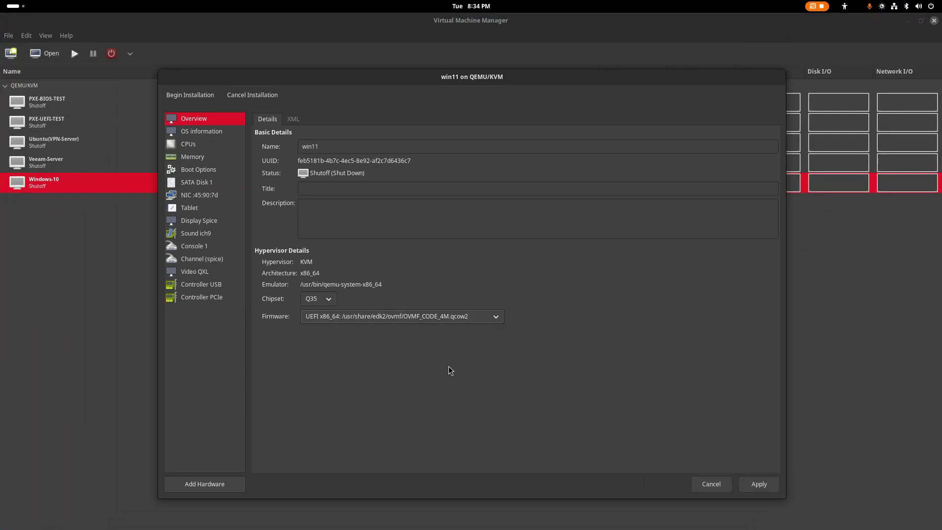
pyautogui.click(773, 489)
# - Begin the installation to boot the win11 virtual machine and sign in to Windows with the account password
pyautogui.click(190, 95)
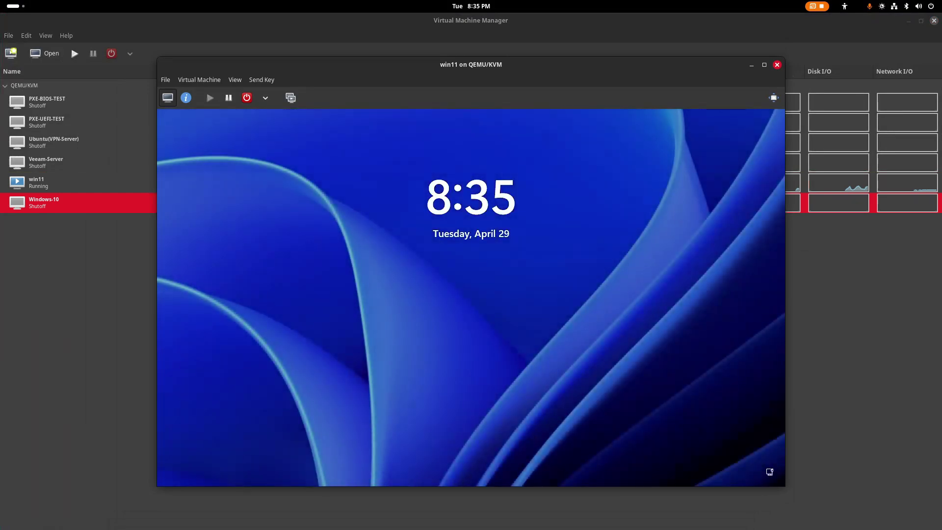
pyautogui.click(519, 299)
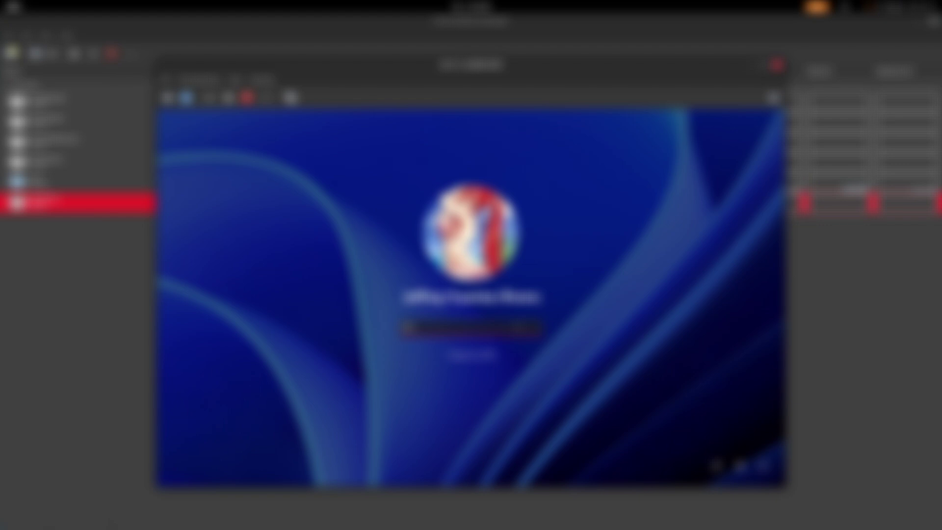
pyautogui.press('Return')
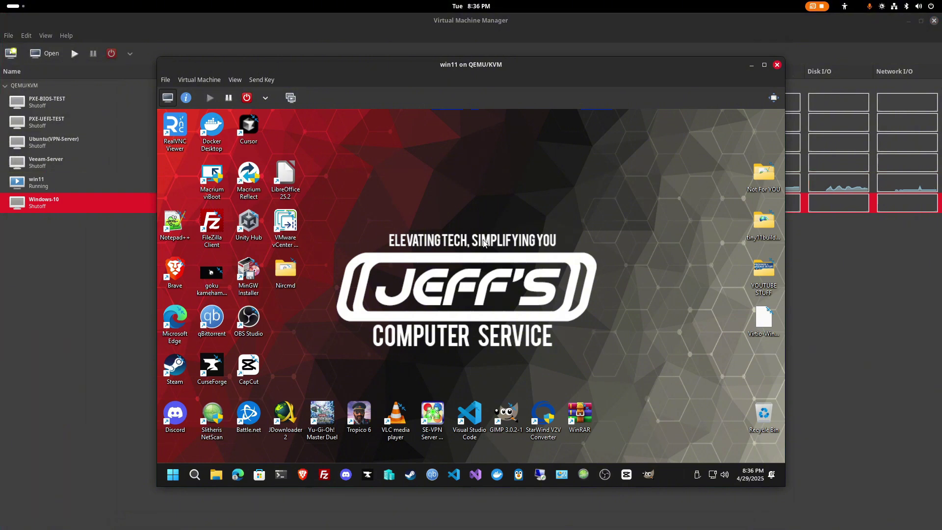
# - Switch the console to full screen and locate the Virtio-Windows-Drivers.iso file on the guest desktop
pyautogui.click(773, 98)
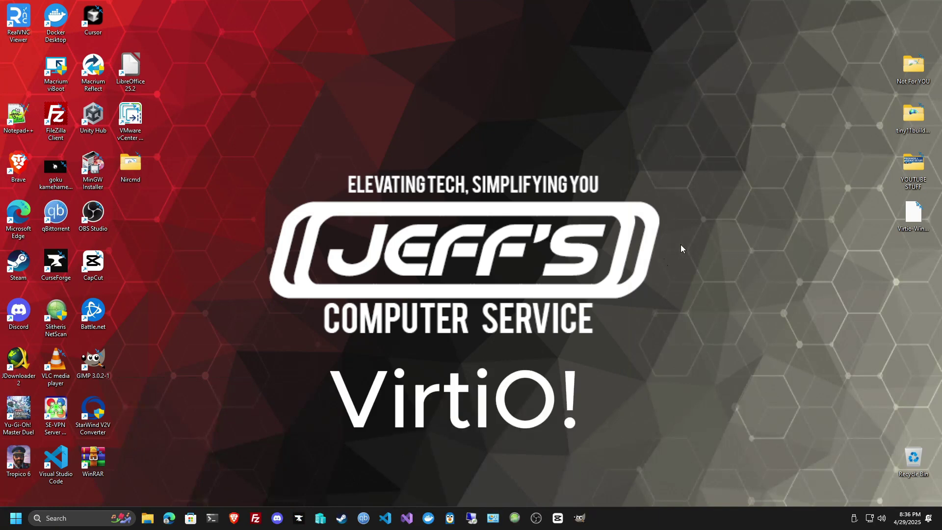
pyautogui.moveTo(914, 223); pyautogui.dragTo(832, 243)
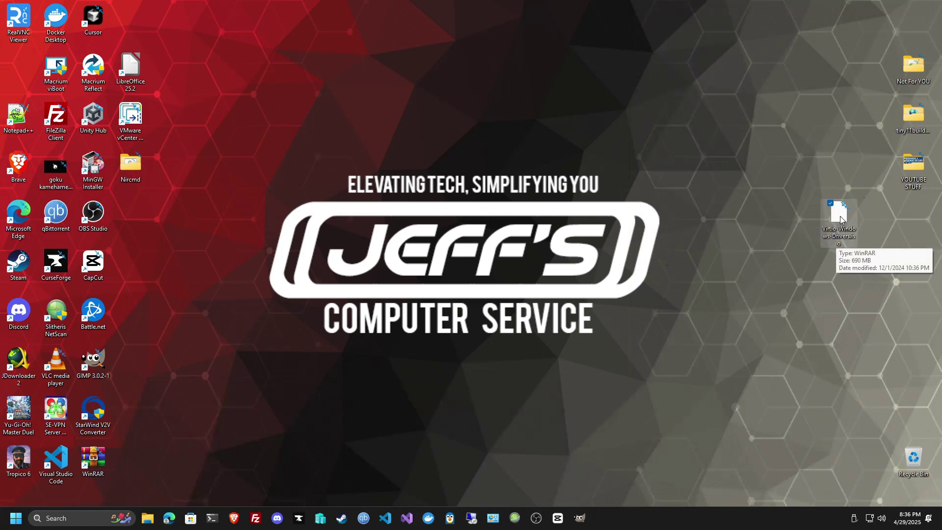
pyautogui.moveTo(847, 240); pyautogui.dragTo(921, 245)
pyautogui.click(797, 305)
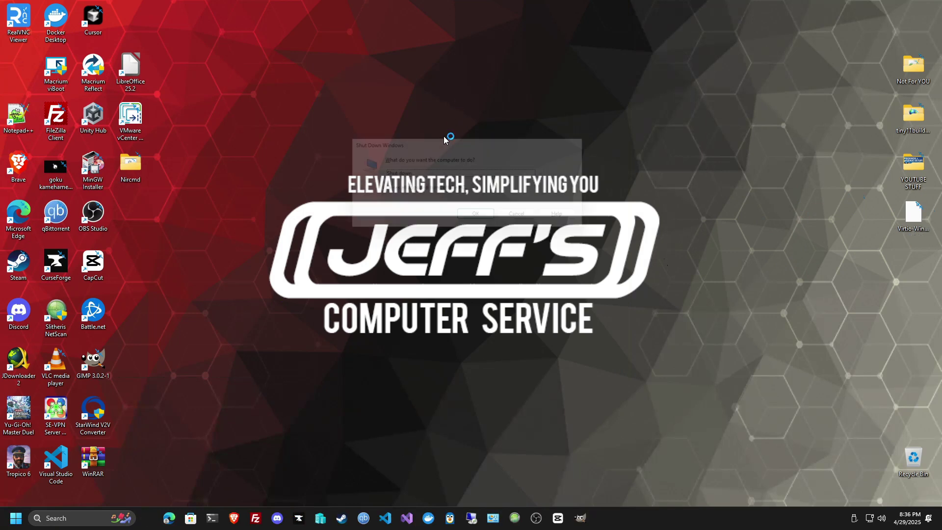
# - Shut down the Windows 11 guest, leaving full screen and dismissing the AcPowerNotification.exe application error
pyautogui.hotkey('alt', 'F4')
pyautogui.click(486, 219)
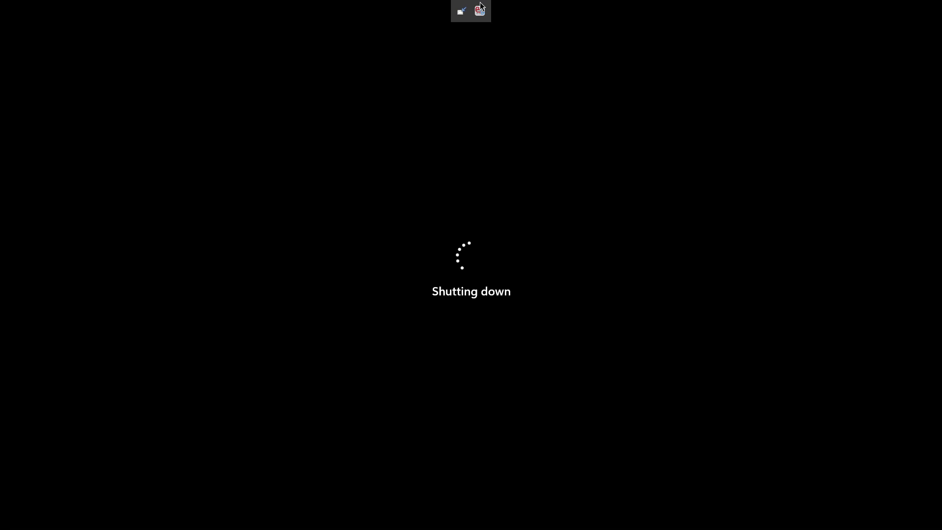
pyautogui.click(465, 14)
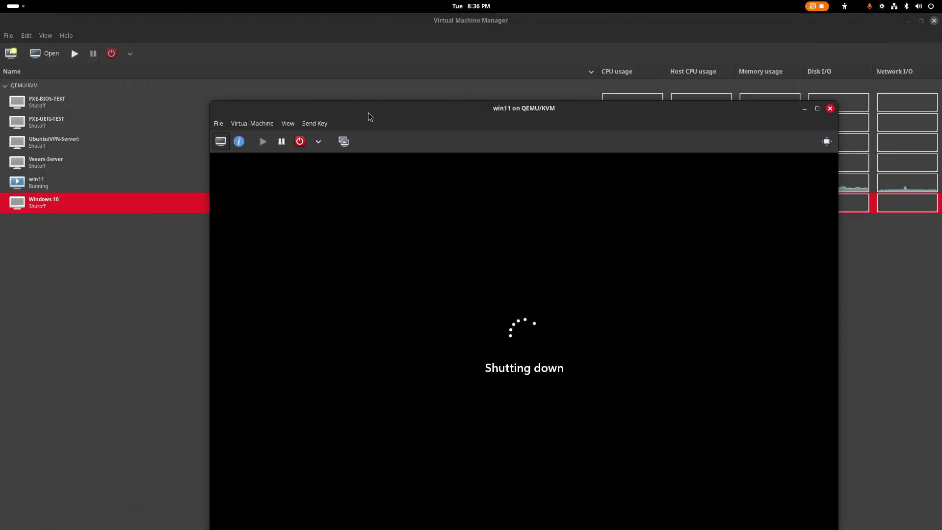
pyautogui.click(226, 130)
pyautogui.moveTo(558, 105); pyautogui.dragTo(531, 86)
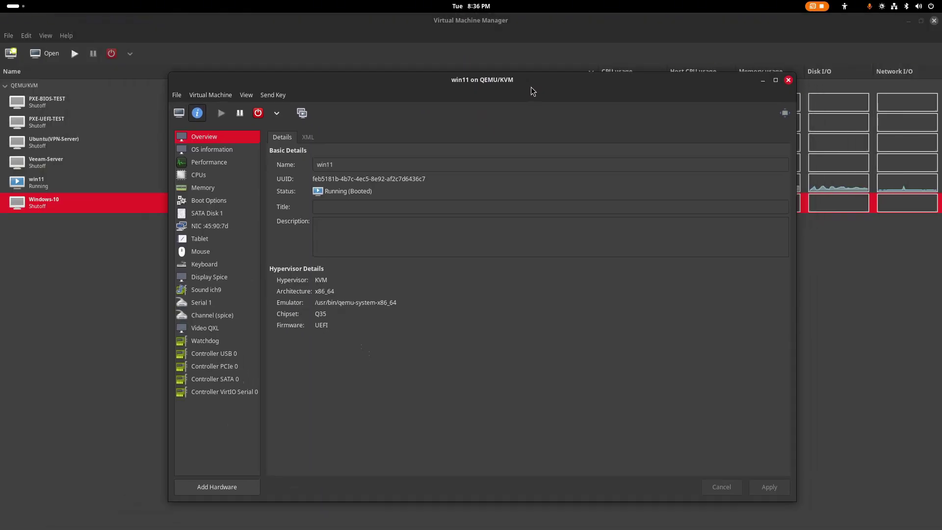
pyautogui.click(186, 119)
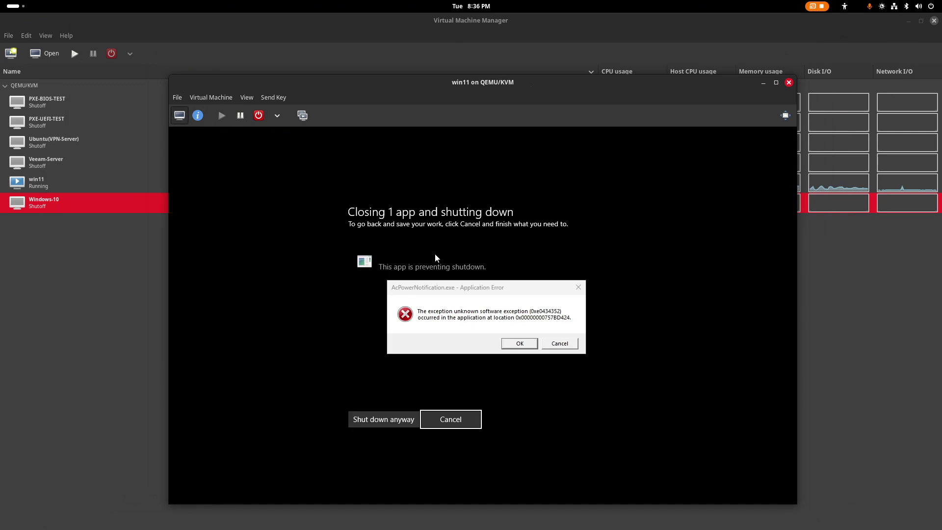
pyautogui.click(527, 348)
pyautogui.click(527, 348)
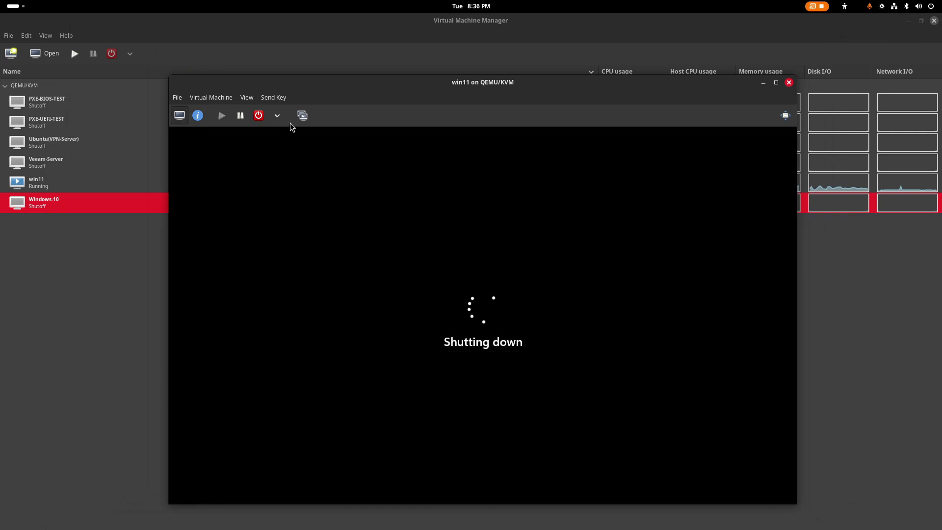
# - Add custom storage /dev/sdb to the win11 virtual machine as a disk device with the VirtIO bus type
pyautogui.click(197, 116)
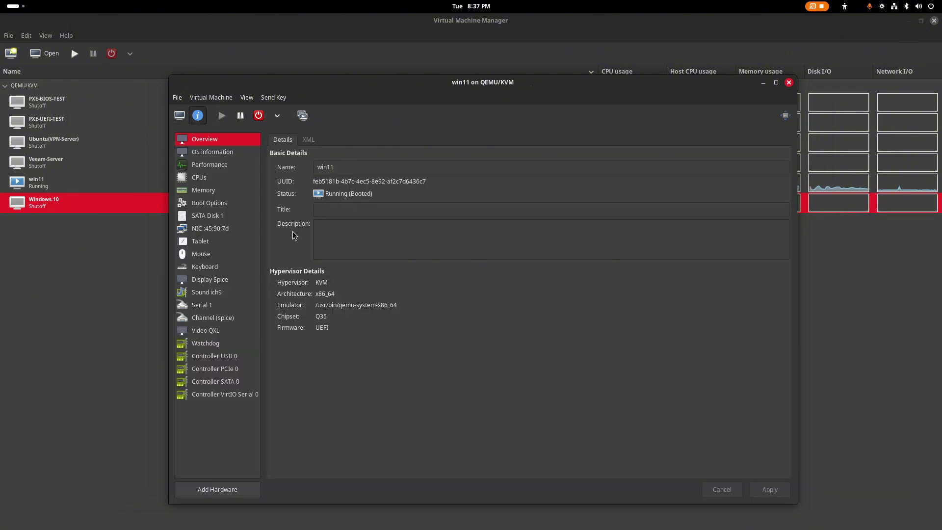
pyautogui.click(219, 219)
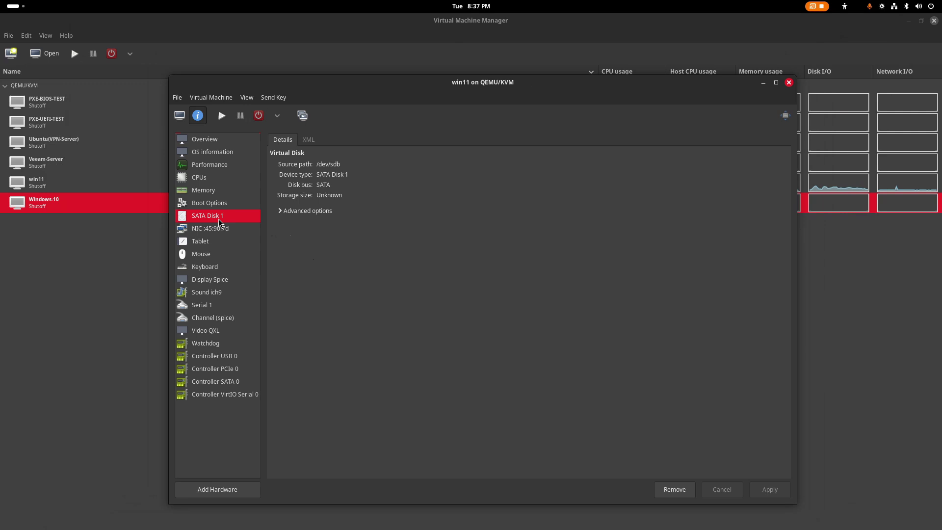
pyautogui.click(181, 118)
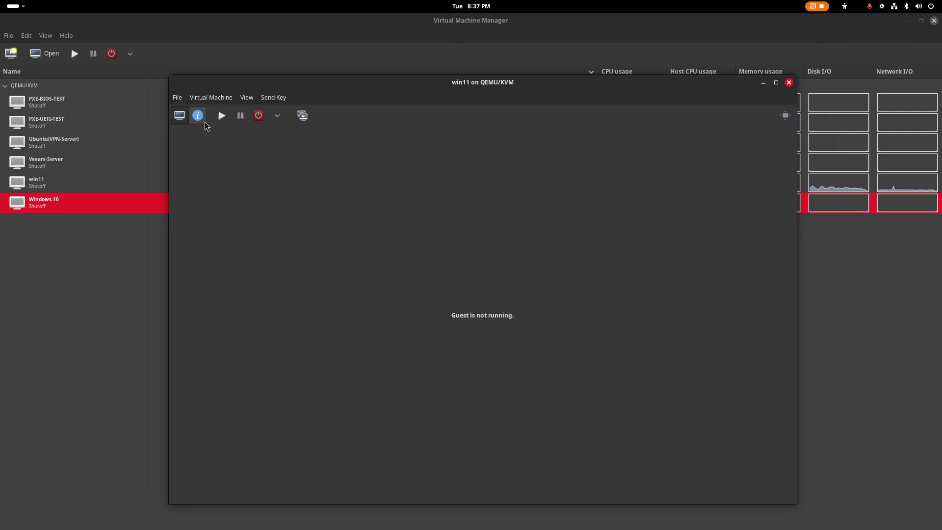
pyautogui.click(199, 117)
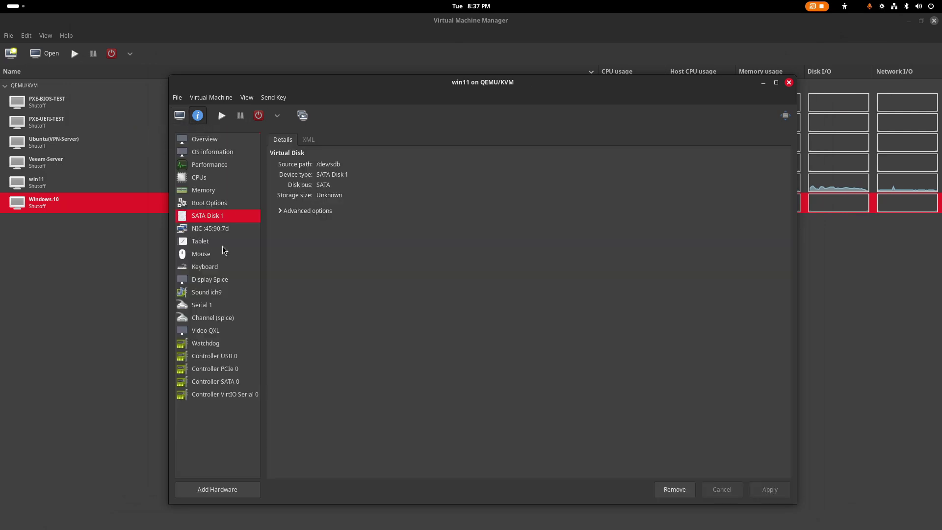
pyautogui.rightClick(244, 217)
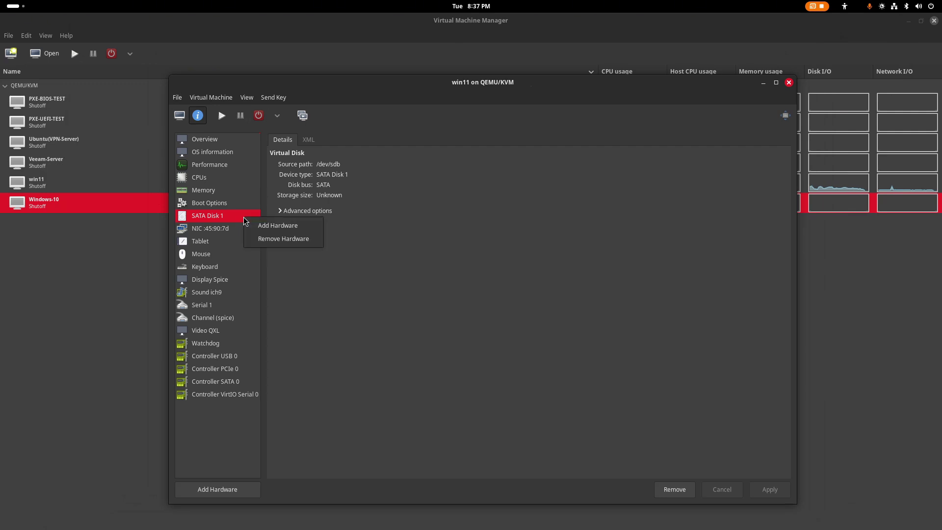
pyautogui.click(273, 228)
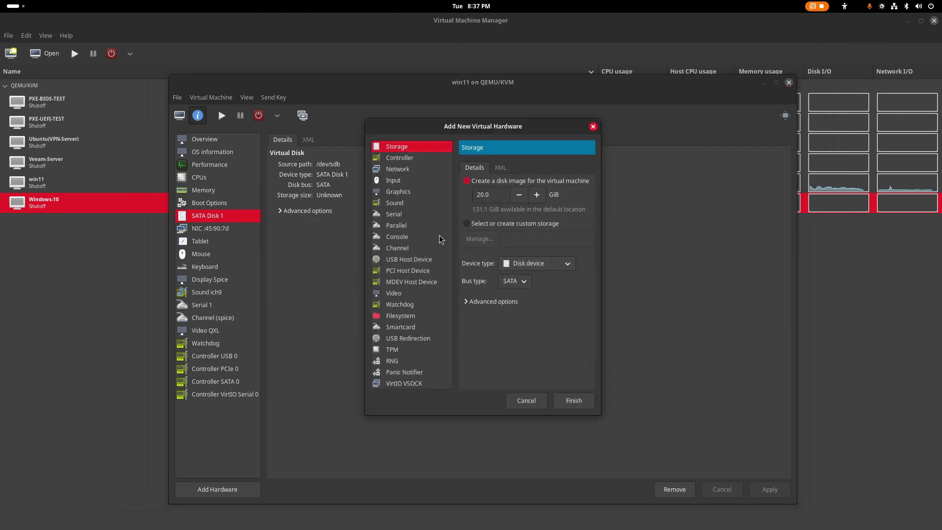
pyautogui.click(466, 224)
pyautogui.click(522, 240)
pyautogui.write('/dev/sdb')
pyautogui.click(523, 283)
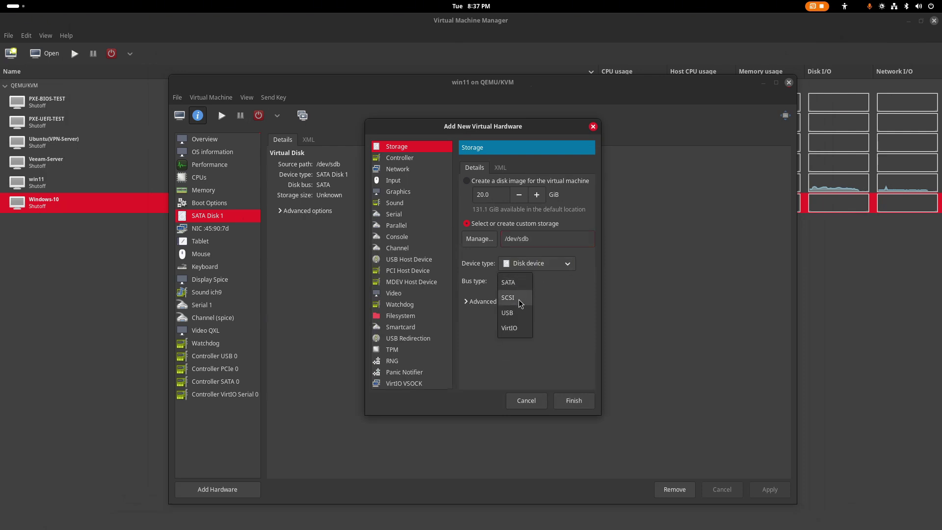
pyautogui.click(517, 328)
pyautogui.click(585, 405)
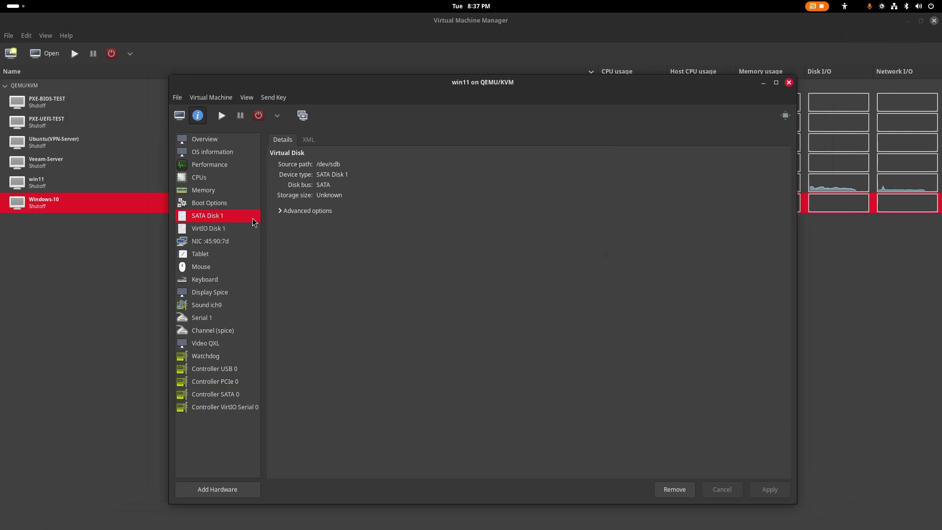
# - Remove SATA Disk 1 from the win11 virtual machine without deleting its associated storage files
pyautogui.rightClick(219, 218)
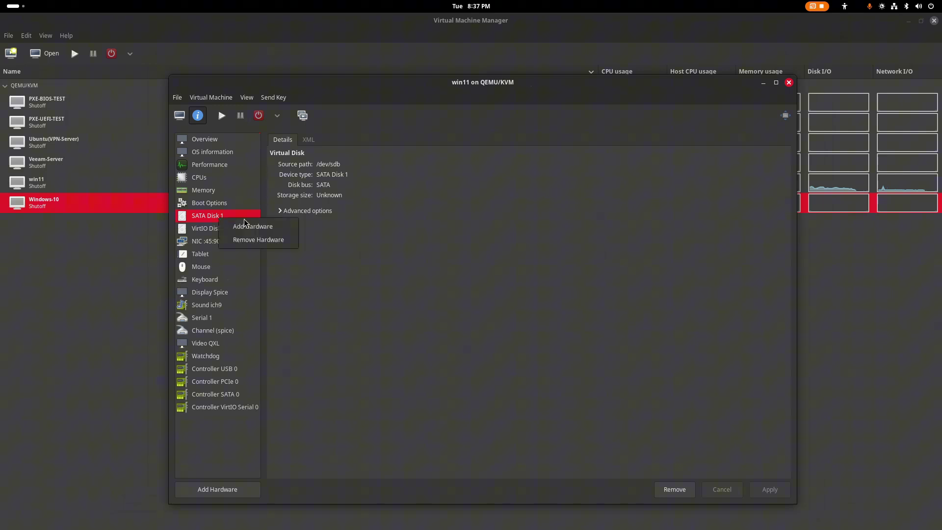
pyautogui.click(282, 240)
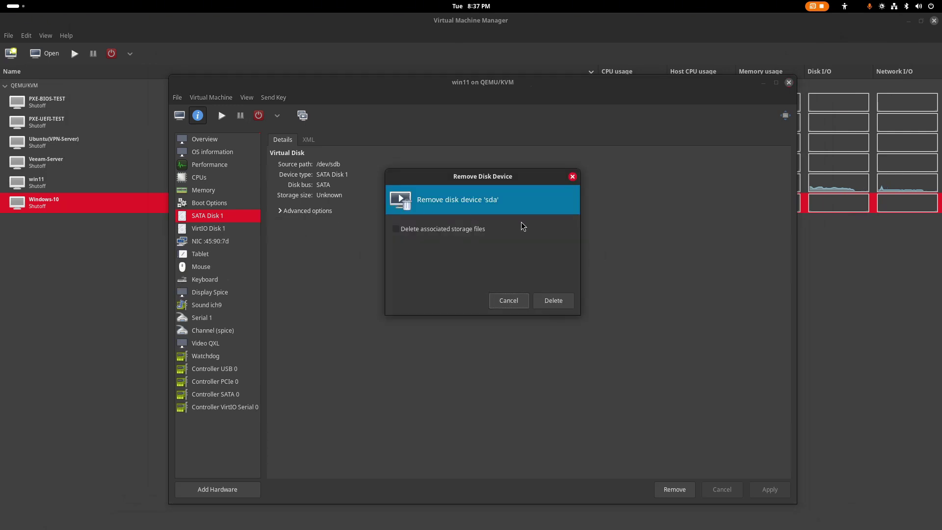
pyautogui.click(555, 300)
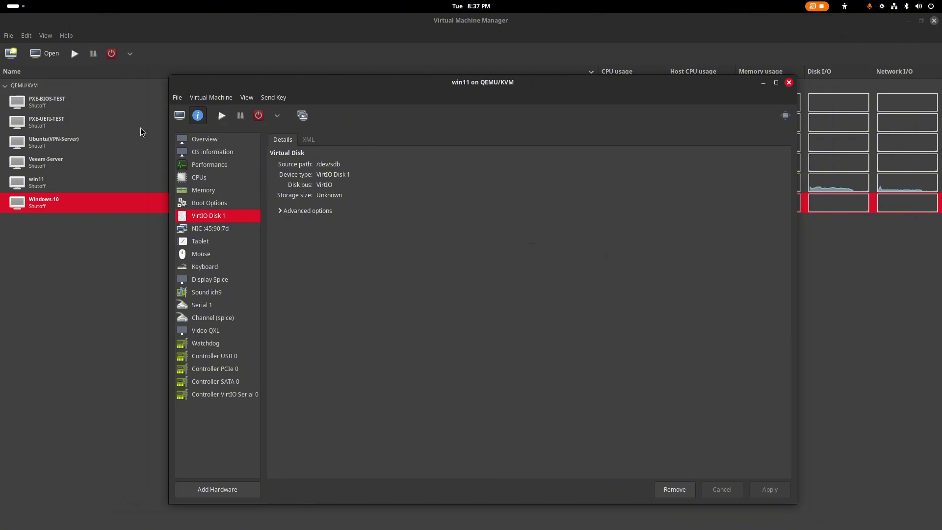
# - Try to boot the win11 virtual machine with only the VirtIO disk attached and force it off
pyautogui.moveTo(404, 82); pyautogui.dragTo(441, 69)
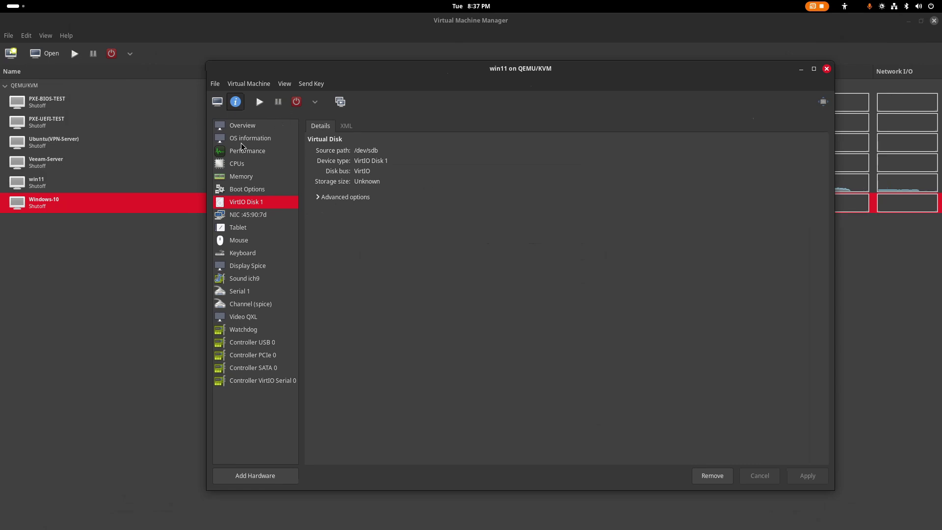
pyautogui.click(260, 103)
pyautogui.click(221, 102)
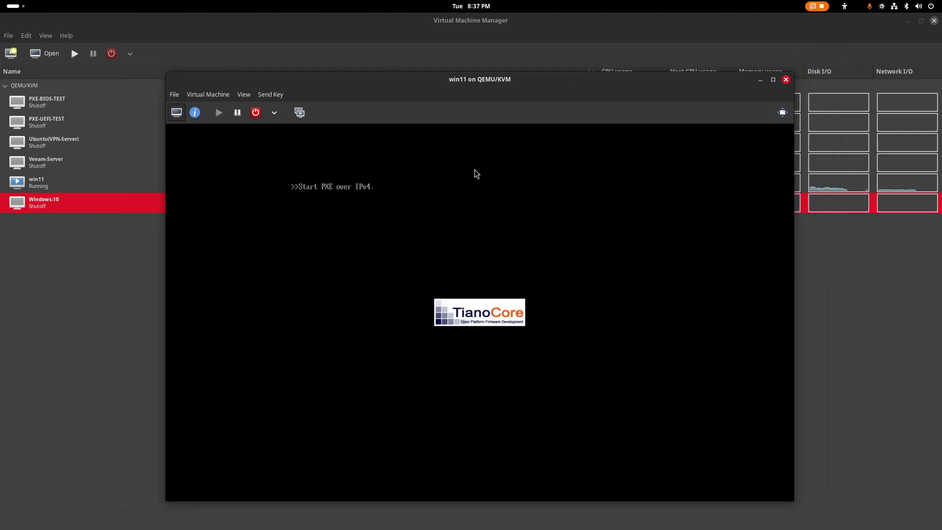
pyautogui.click(274, 112)
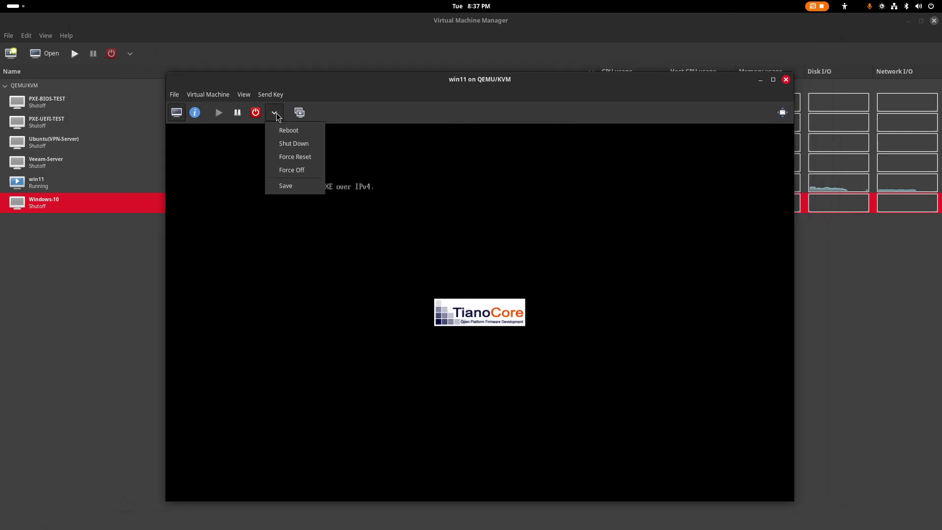
pyautogui.click(288, 169)
# - Enable VirtIO Disk 1 in the boot device order, move it above the NIC and apply the boot options
pyautogui.click(195, 112)
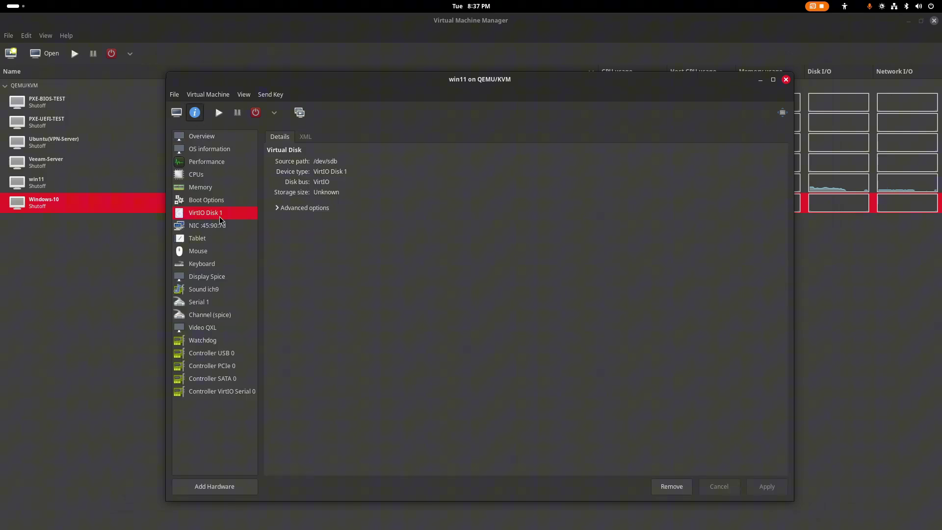
pyautogui.click(207, 200)
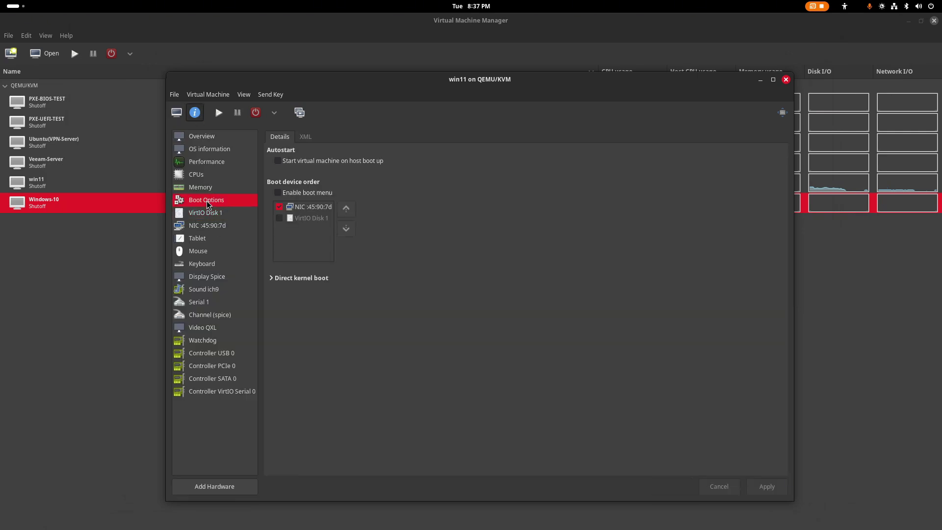
pyautogui.click(279, 219)
pyautogui.click(346, 209)
pyautogui.click(779, 488)
# - Try to boot the win11 virtual machine from VirtIO Disk 1 as the first boot device and force it off
pyautogui.click(216, 116)
pyautogui.moveTo(516, 83); pyautogui.dragTo(500, 84)
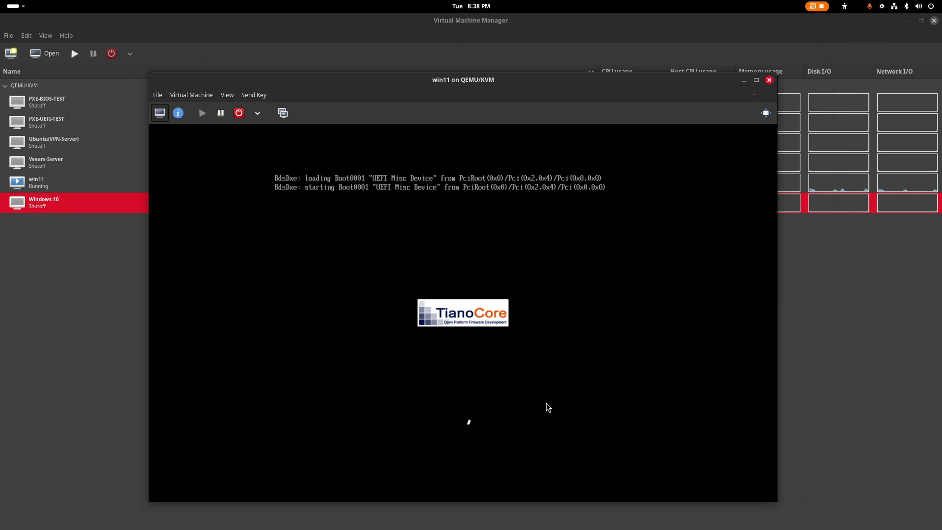
pyautogui.click(254, 118)
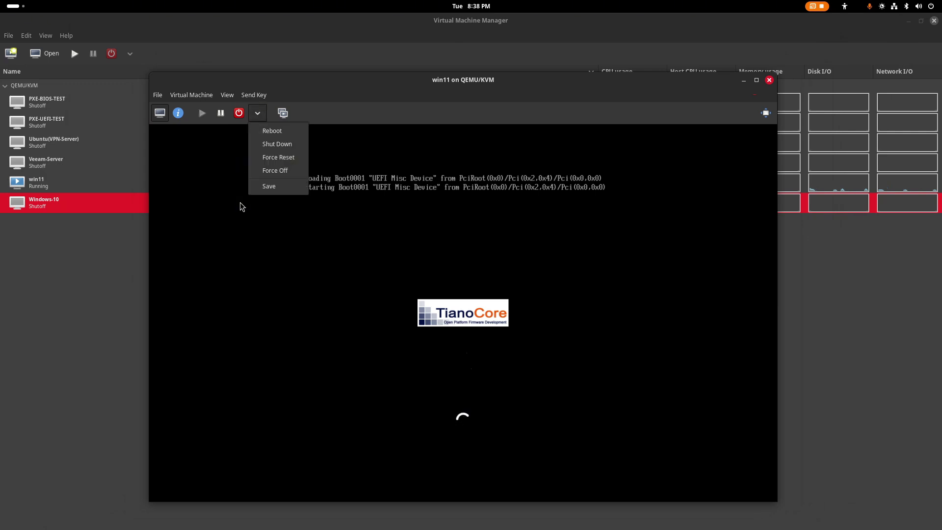
pyautogui.click(287, 170)
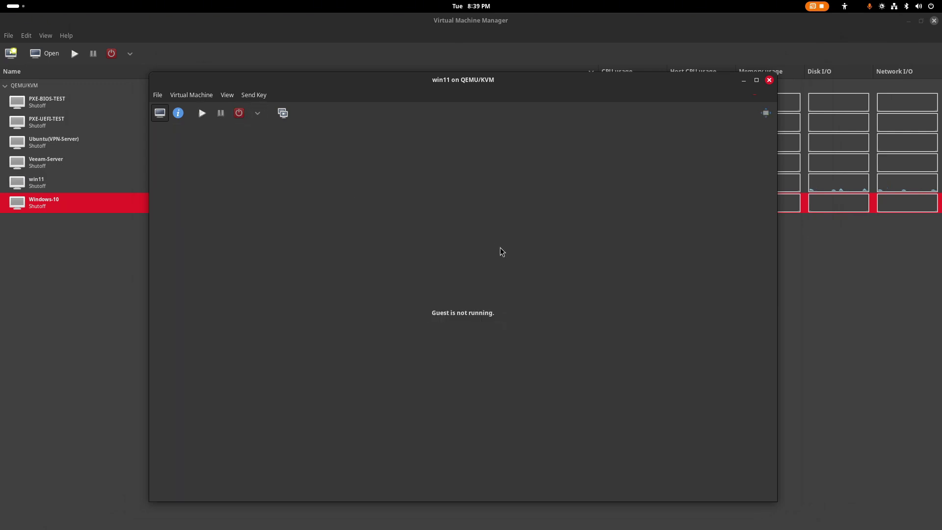
# - Add a custom storage disk from /dev/sdb on the SATA bus to the win11 virtual machine, accepting the disk-in-use prompt
pyautogui.click(178, 113)
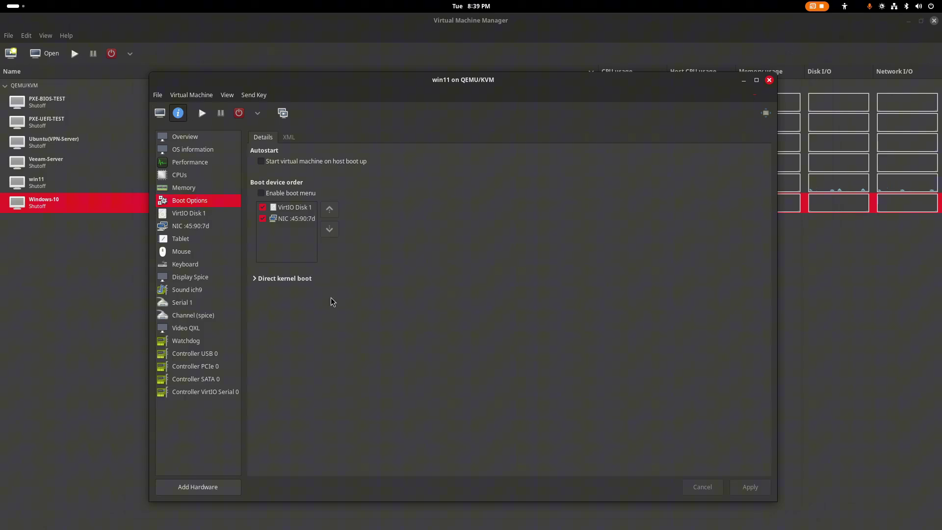
pyautogui.click(203, 215)
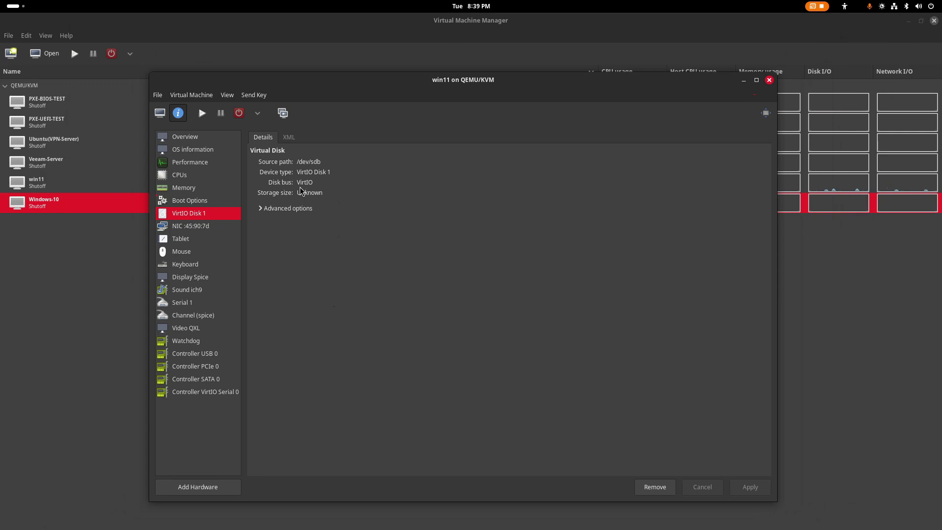
pyautogui.rightClick(210, 216)
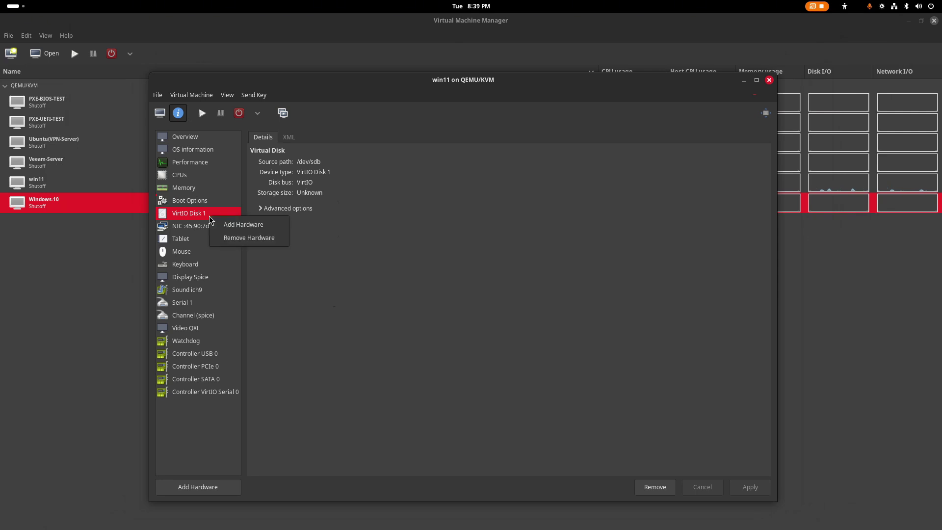
pyautogui.click(269, 227)
pyautogui.click(450, 222)
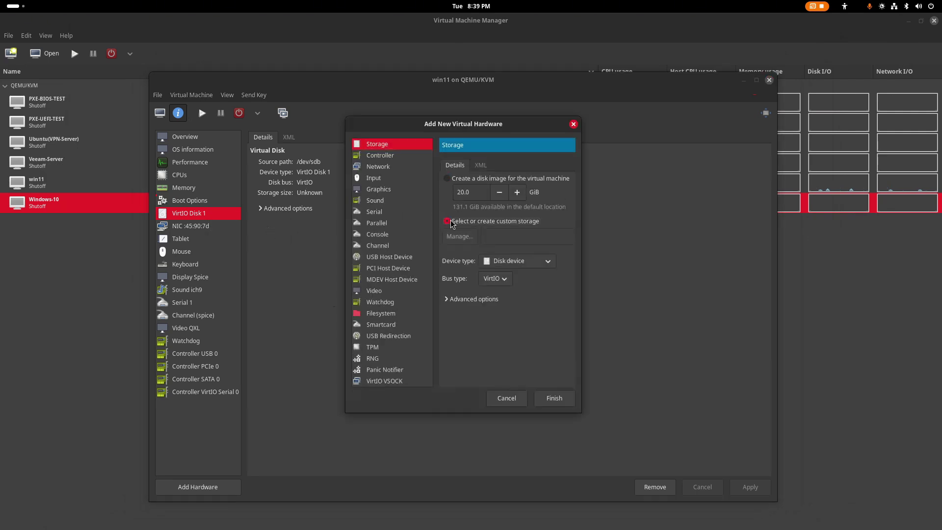
pyautogui.click(498, 237)
pyautogui.write('/dev/sd')
pyautogui.click(496, 279)
pyautogui.click(493, 237)
pyautogui.click(554, 398)
pyautogui.click(539, 299)
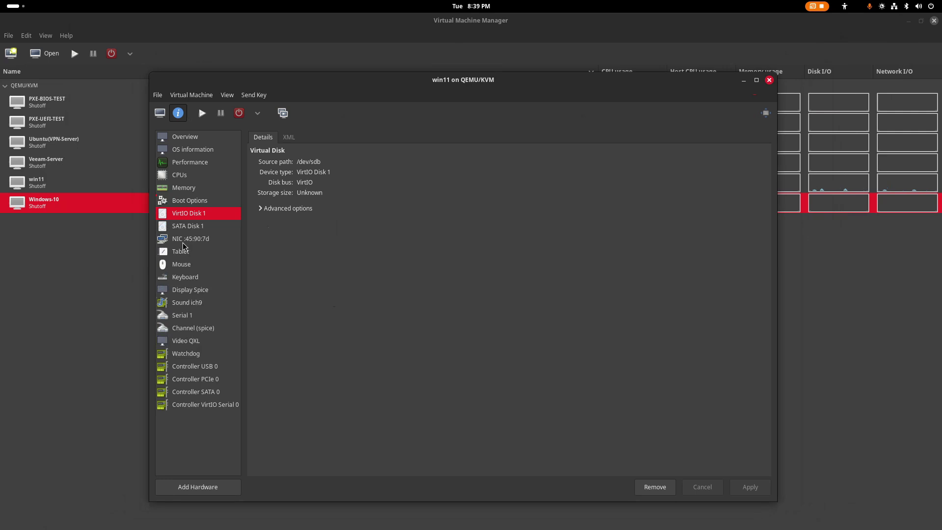
# - Remove VirtIO Disk 1 from the win11 virtual machine's hardware
pyautogui.rightClick(205, 215)
pyautogui.click(255, 240)
pyautogui.click(538, 298)
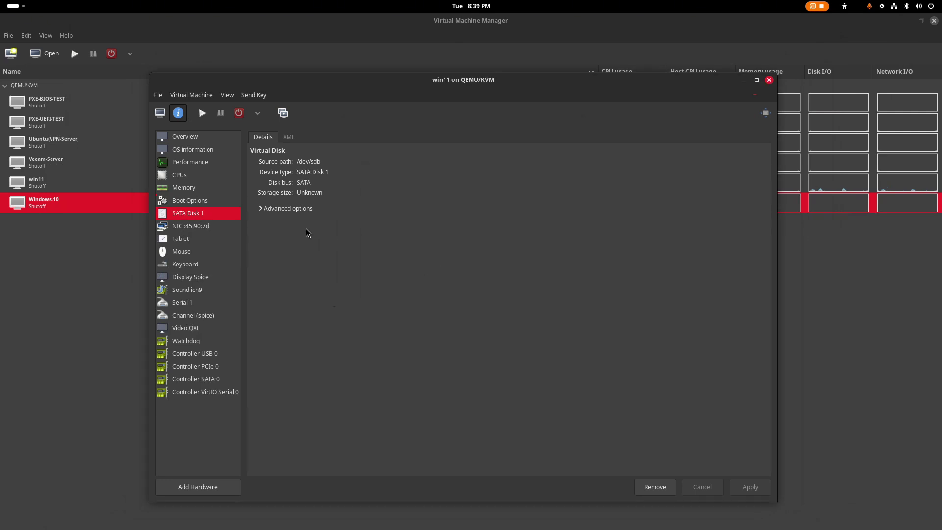
# - Add a new 1 GiB disk image on the VirtIO bus to the win11 virtual machine and view its details
pyautogui.rightClick(181, 213)
pyautogui.click(208, 221)
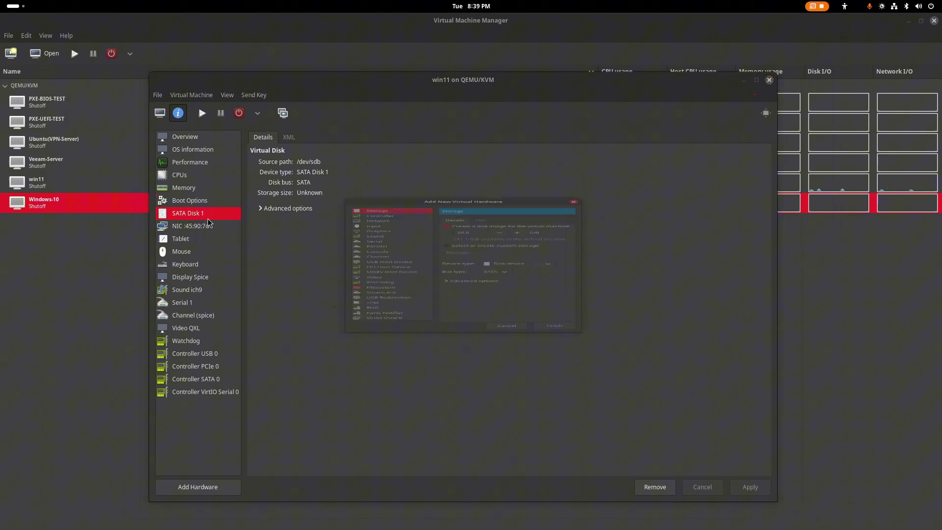
pyautogui.click(472, 193)
pyautogui.write('1')
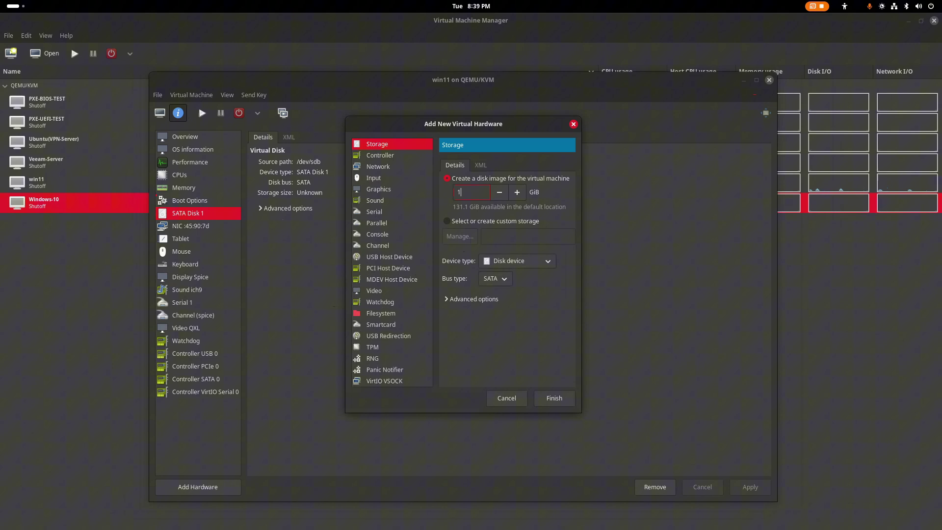
pyautogui.click(507, 281)
pyautogui.click(493, 326)
pyautogui.click(554, 398)
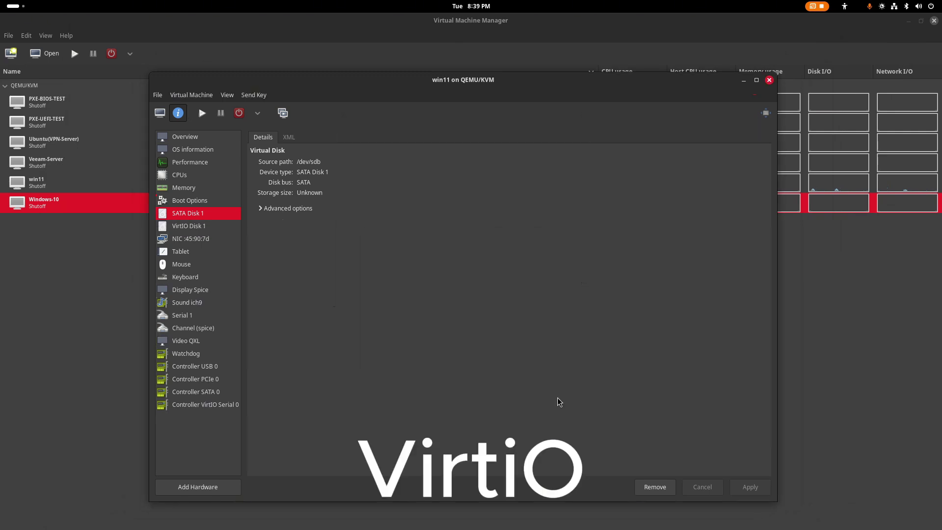
pyautogui.click(202, 227)
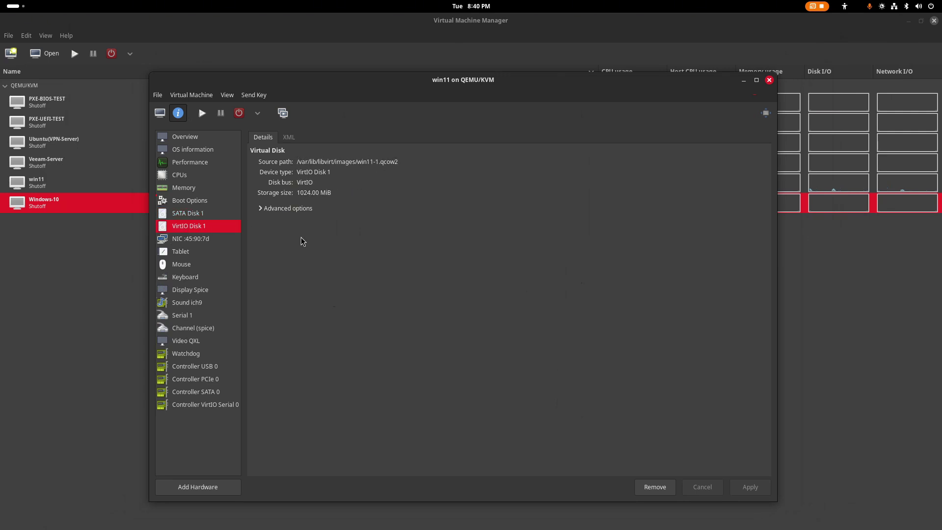
# - Enable VirtIO Disk 1 and SATA Disk 1 for booting, order them VirtIO, SATA, NIC, and apply the boot options
pyautogui.click(192, 205)
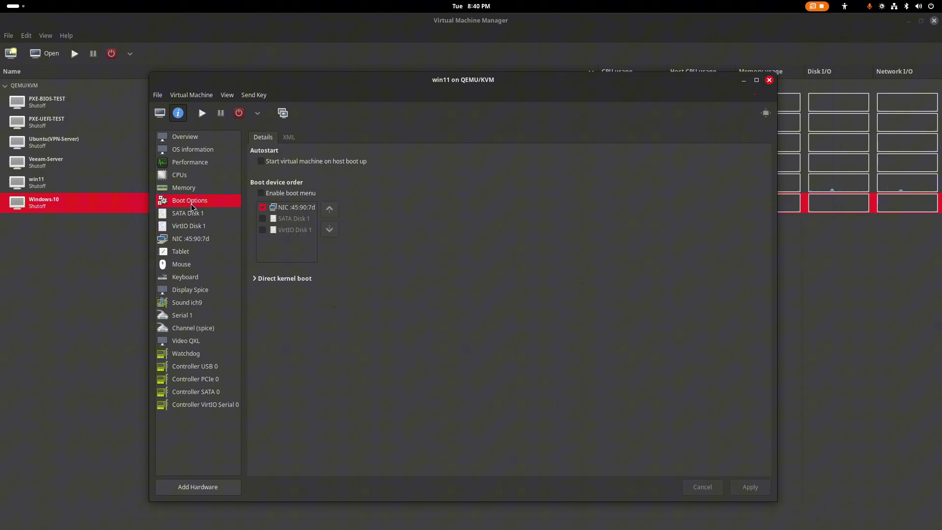
pyautogui.click(263, 230)
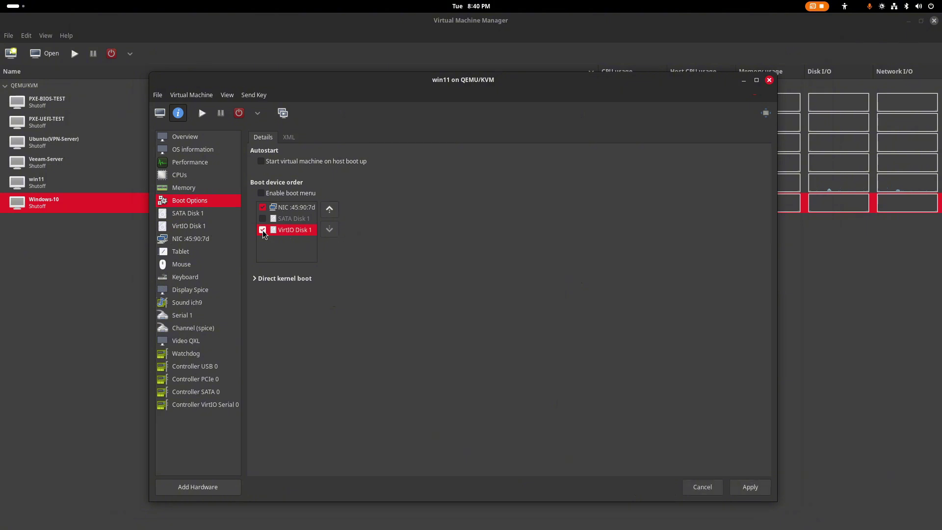
pyautogui.click(263, 219)
pyautogui.click(294, 229)
pyautogui.click(334, 211)
pyautogui.click(334, 211)
pyautogui.click(294, 229)
pyautogui.click(330, 210)
pyautogui.click(290, 211)
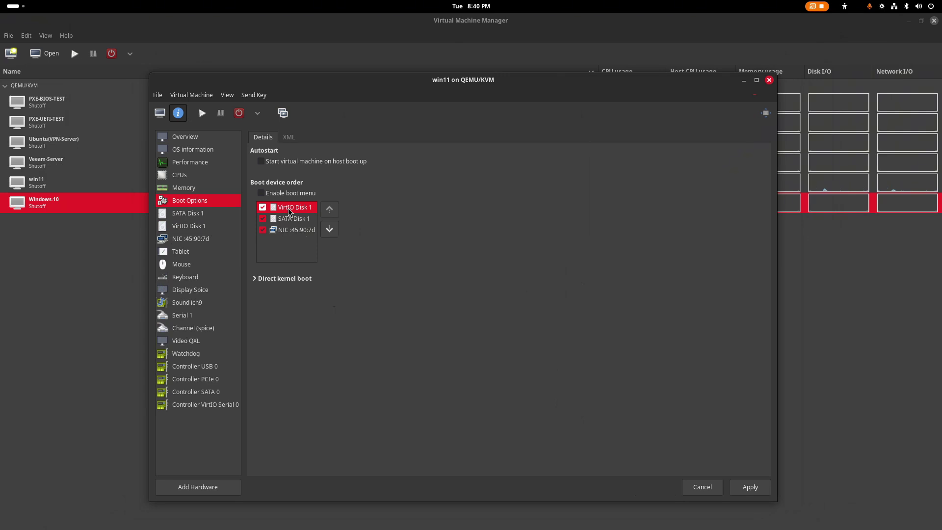
pyautogui.click(303, 220)
pyautogui.click(750, 488)
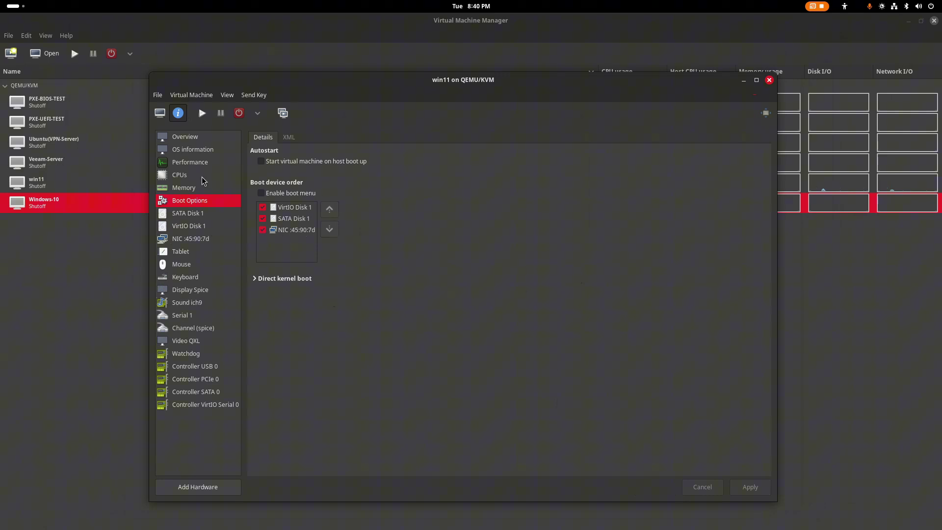
# - Try to boot the win11 virtual machine with both the SATA and VirtIO disks attached and force it off
pyautogui.click(201, 118)
pyautogui.click(164, 114)
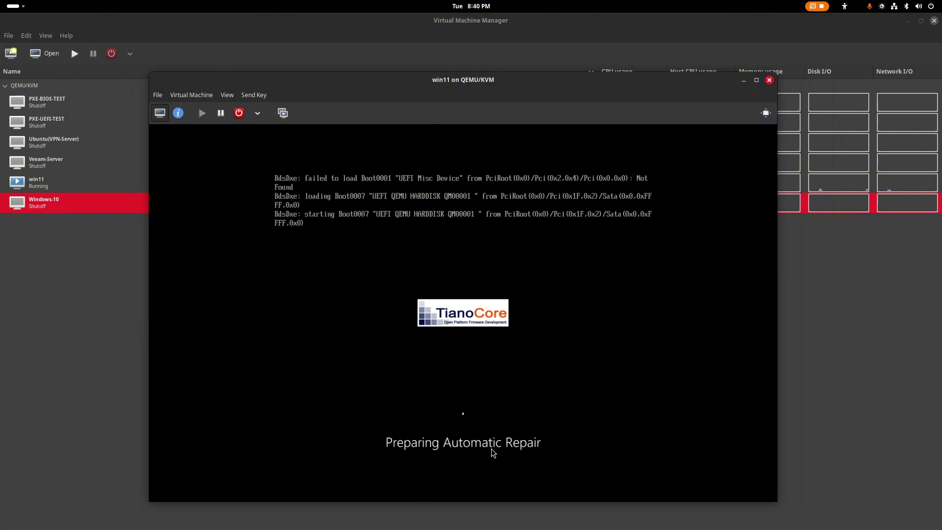
pyautogui.click(258, 113)
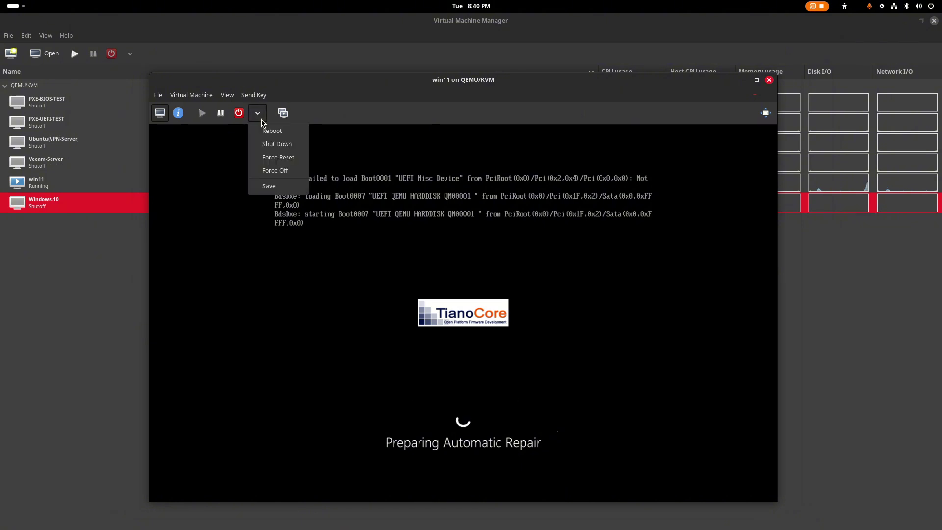
pyautogui.click(275, 171)
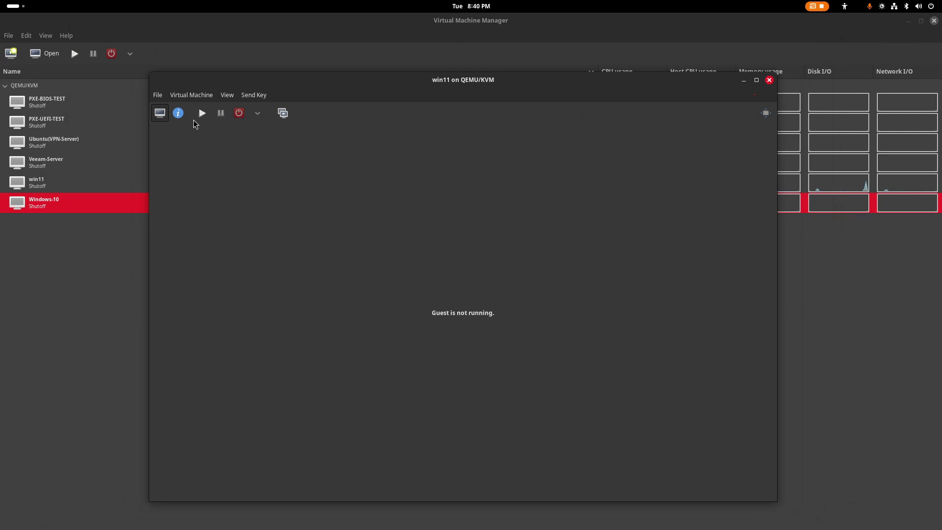
# - Start the win11 virtual machine again, sign in to Windows and show its display full screen
pyautogui.click(201, 113)
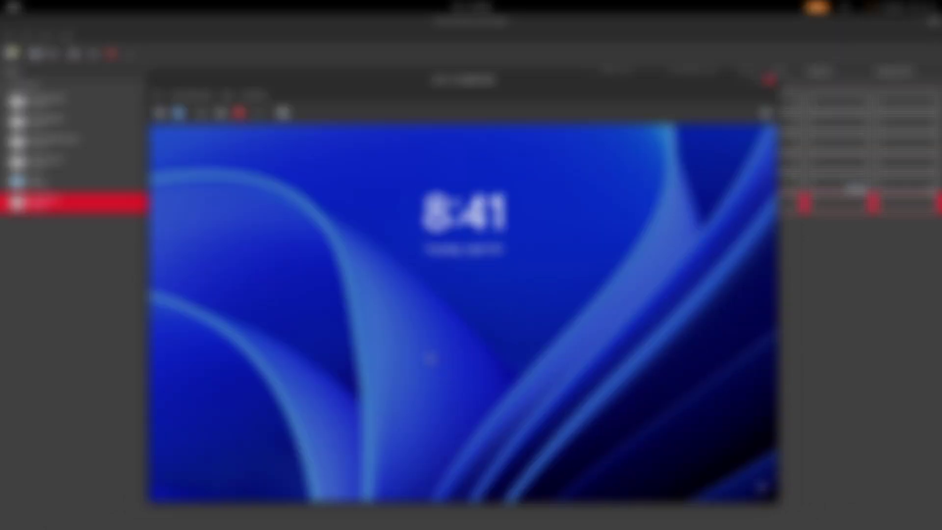
pyautogui.press('space')
pyautogui.press('Return')
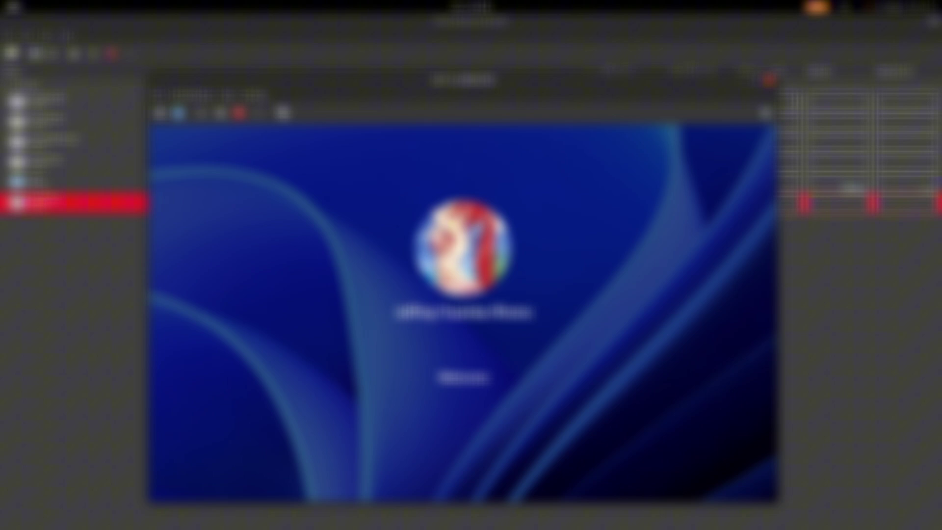
pyautogui.click(766, 114)
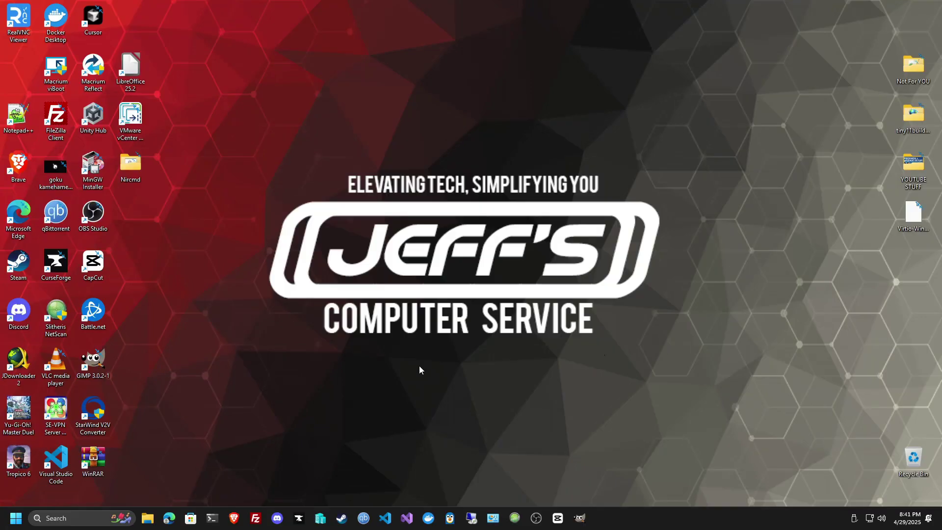
# - Examine the installed programs in Windows for the Virtio-win-guest-tools and Virtio-win-driver-installer entries
pyautogui.press('super+r')
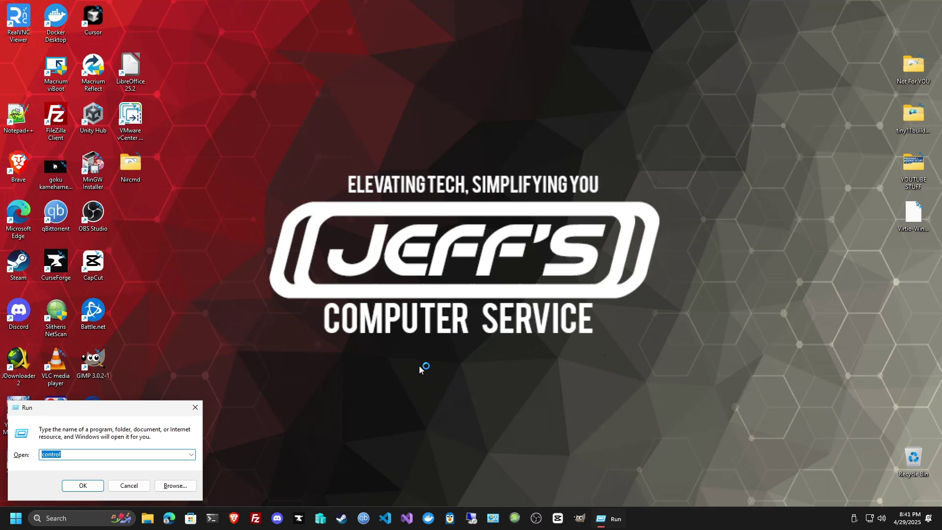
pyautogui.press('Return')
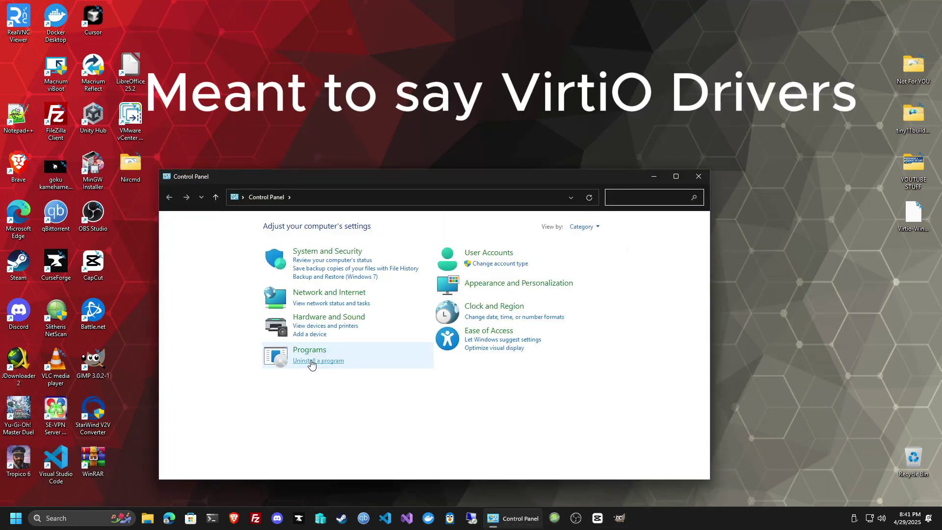
pyautogui.click(310, 361)
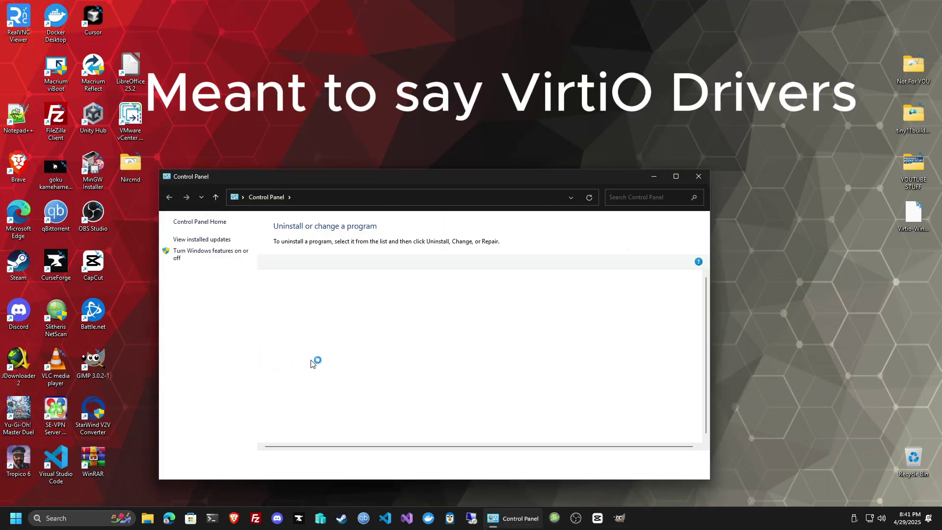
pyautogui.scroll(-5, 332, 363)
pyautogui.scroll(-15, 332, 361)
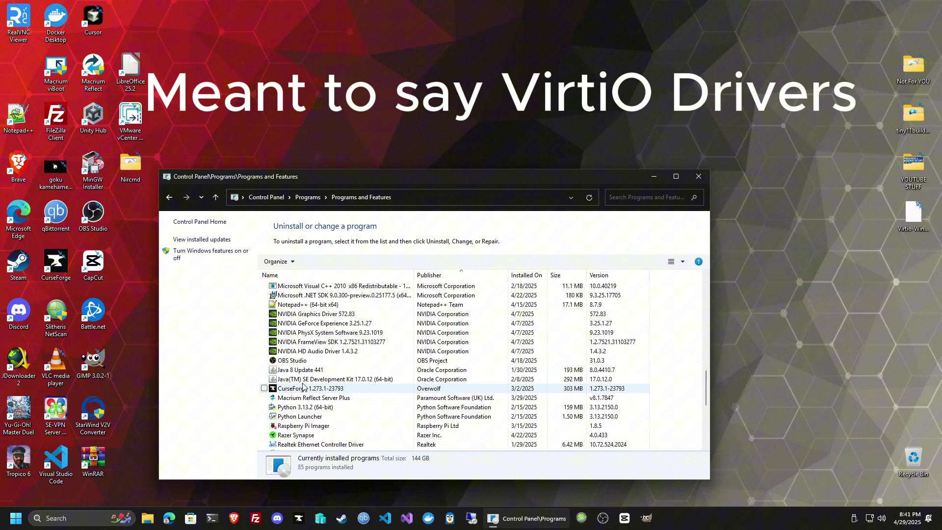
pyautogui.scroll(-6, 321, 432)
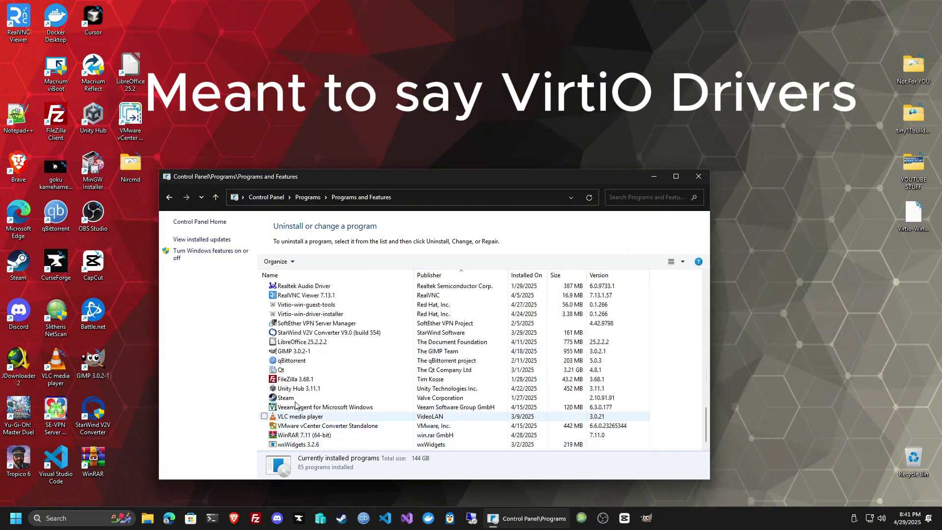
pyautogui.click(287, 307)
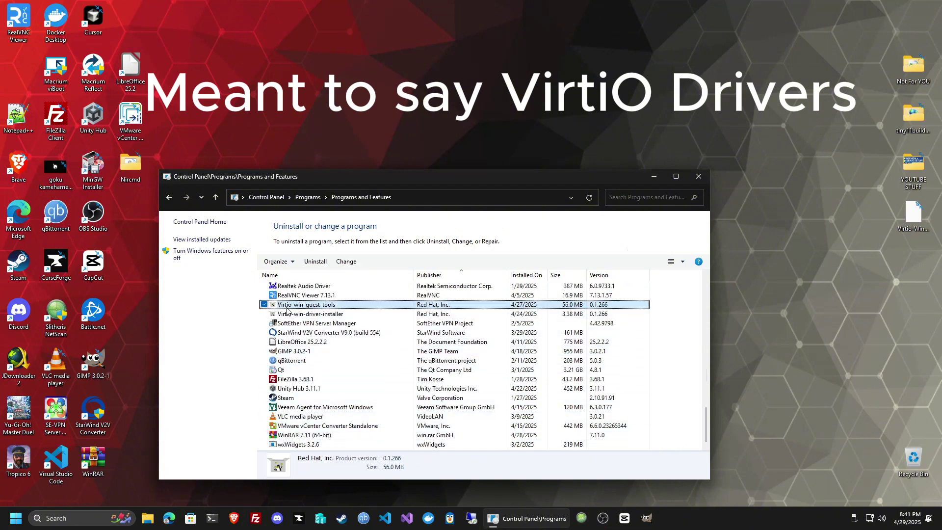
pyautogui.click(330, 314)
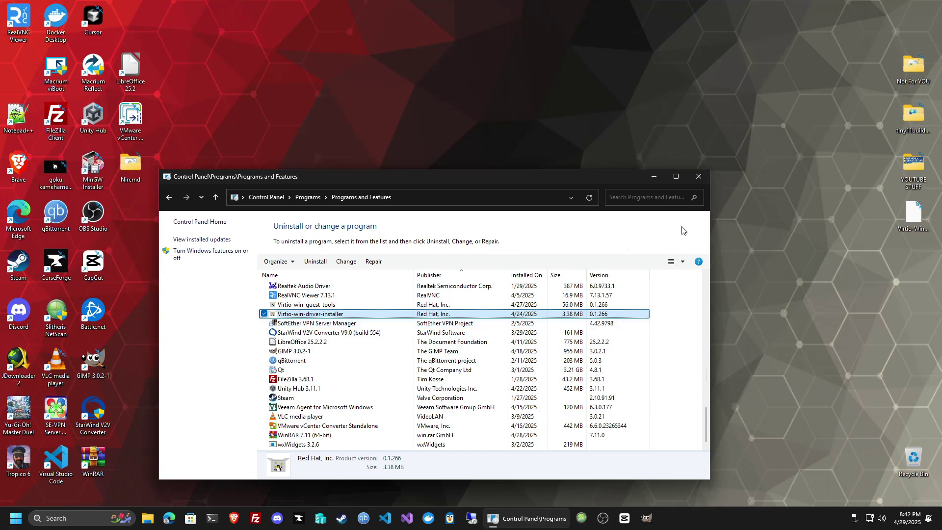
pyautogui.click(317, 306)
pyautogui.click(321, 315)
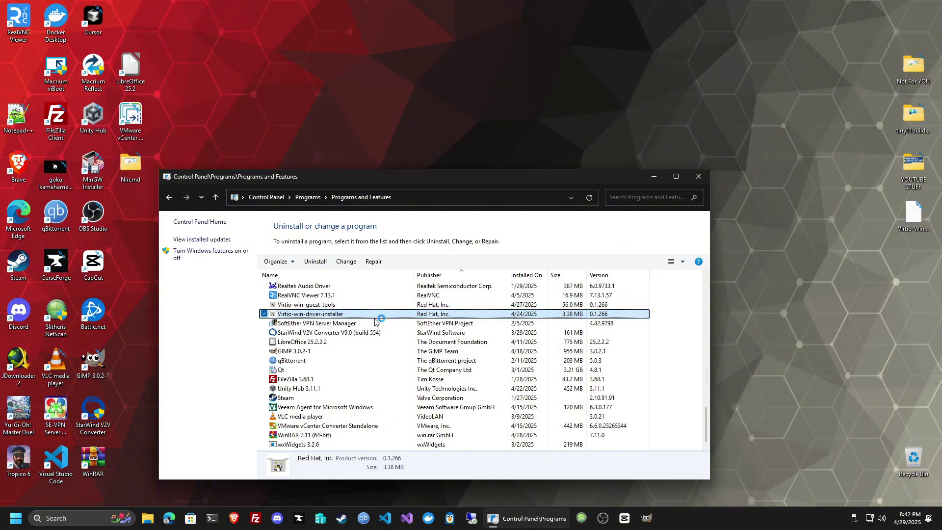
pyautogui.click(343, 304)
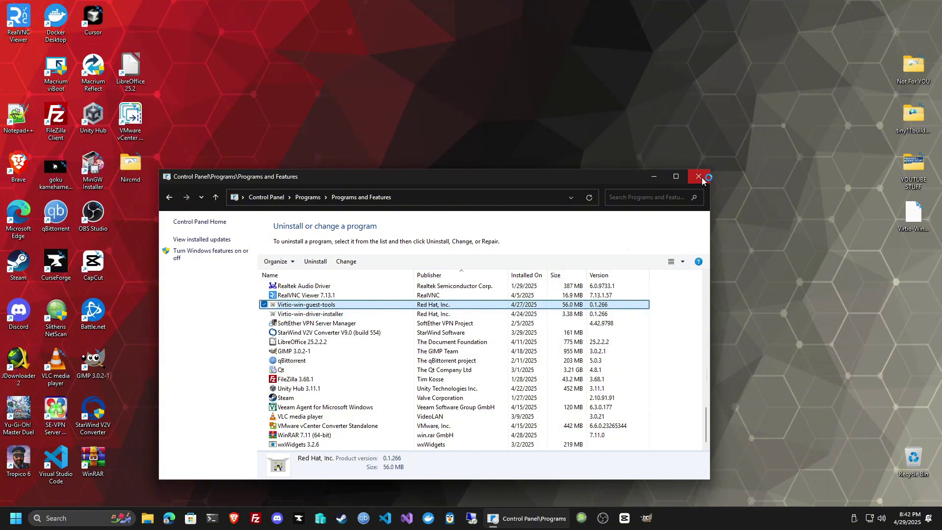
# - Mount Virtio-Windows-Drivers.iso from the desktop using Windows Explorer just once and browse to the installers at the end of its contents
pyautogui.click(918, 222)
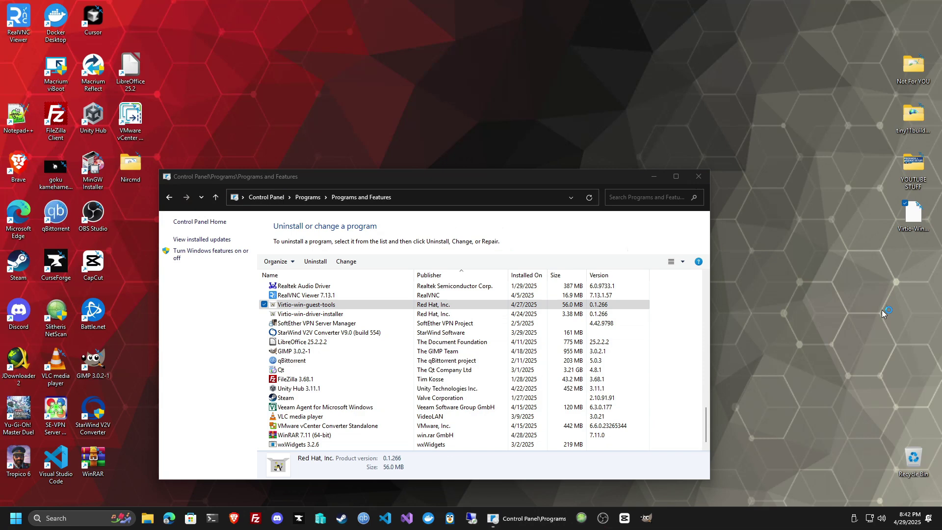
pyautogui.click(501, 268)
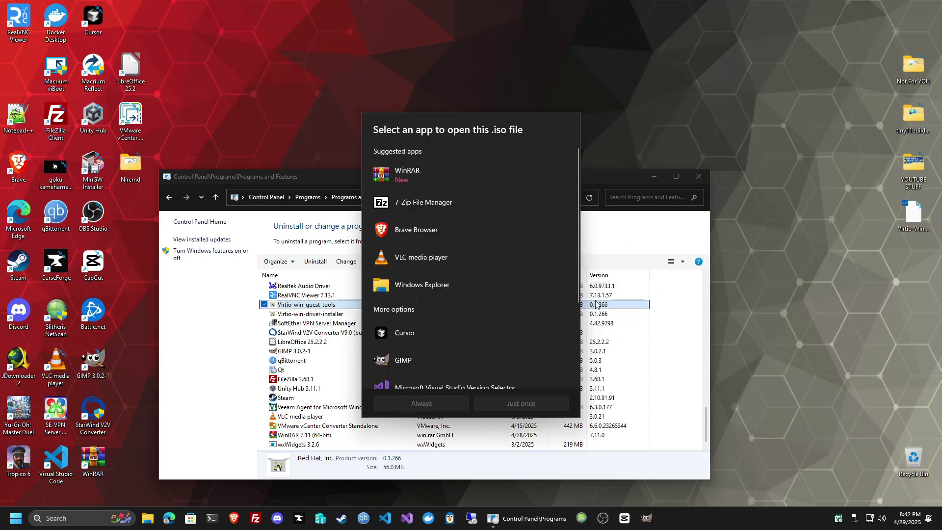
pyautogui.click(446, 285)
pyautogui.click(521, 403)
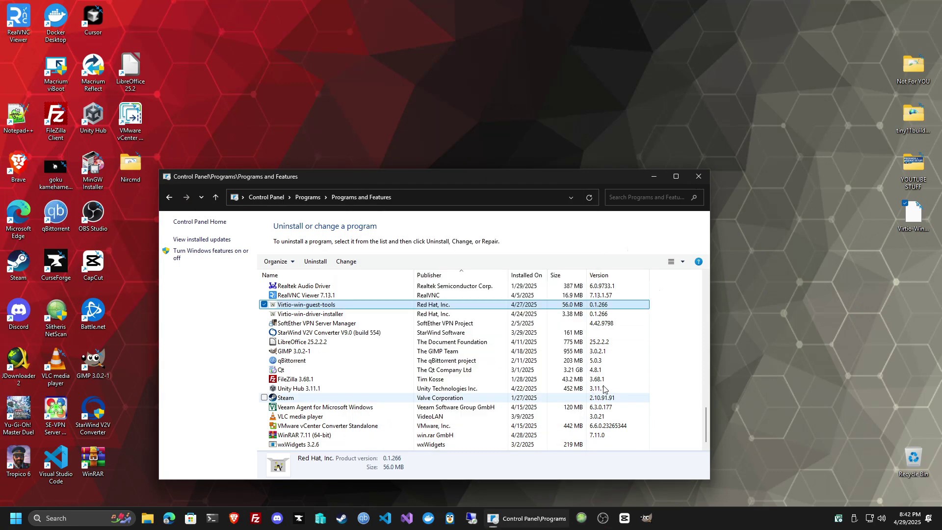
pyautogui.moveTo(695, 528)
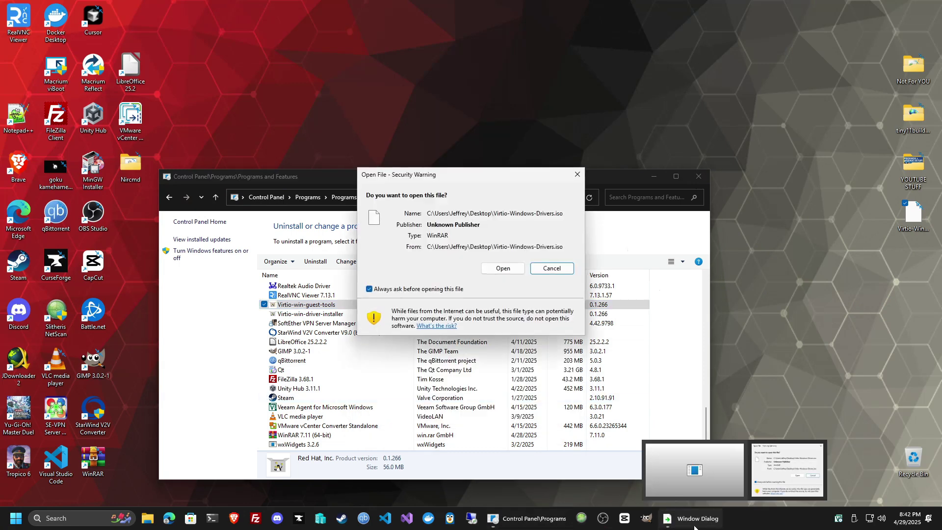
pyautogui.click(503, 268)
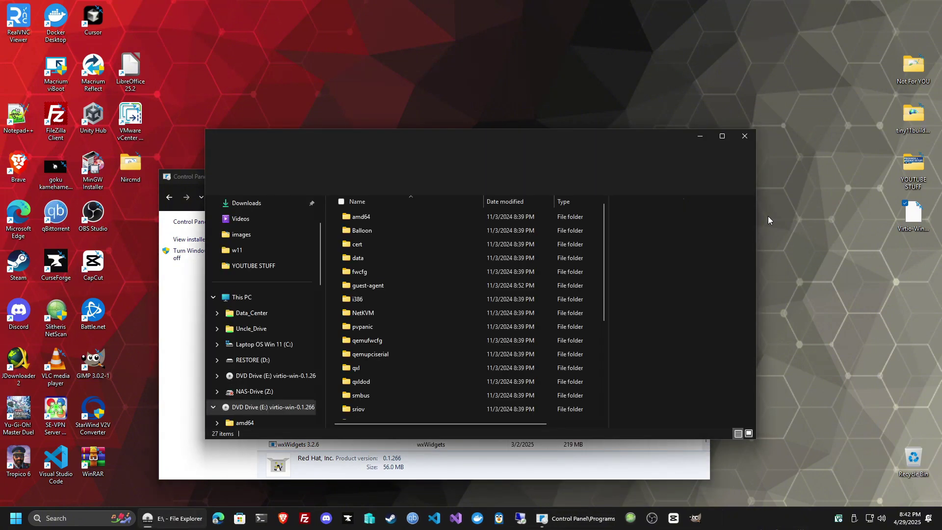
pyautogui.scroll(-4, 388, 306)
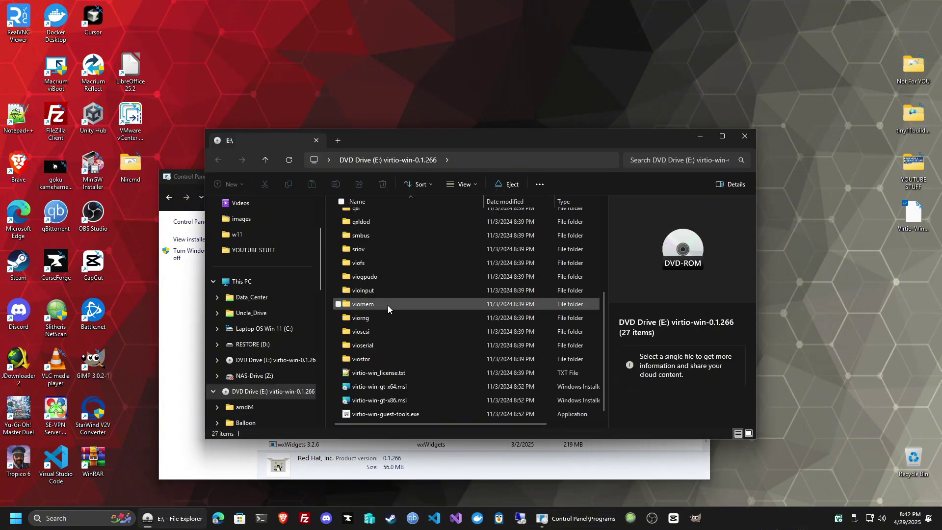
# - Run virtio-win-gt-x64.msi from the mounted ISO and repair the Virtio-win-driver-installer installation
pyautogui.click(393, 387)
pyautogui.click(395, 415)
pyautogui.click(401, 391)
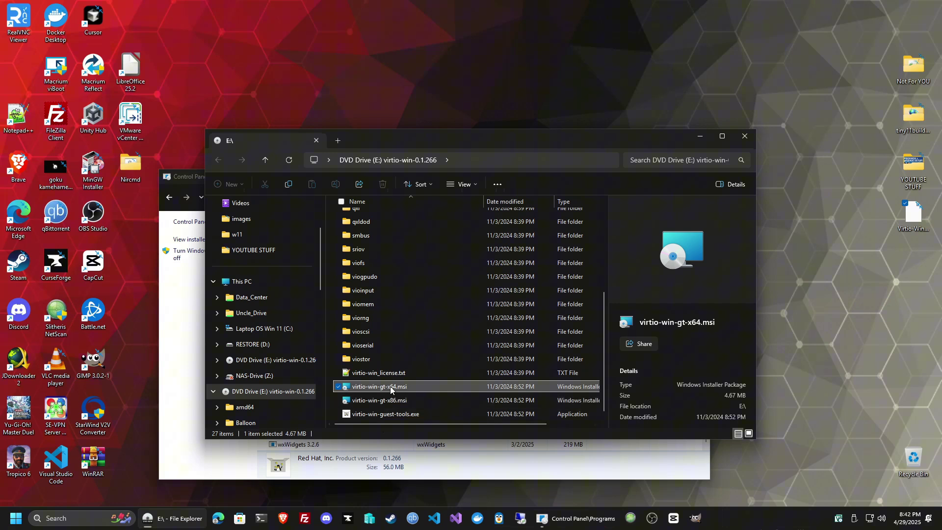
pyautogui.doubleClick(389, 388)
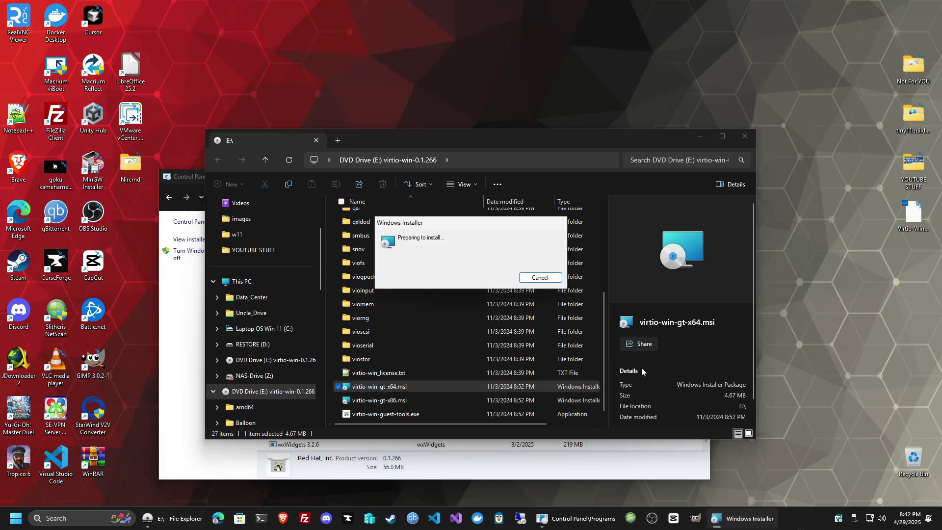
pyautogui.click(520, 335)
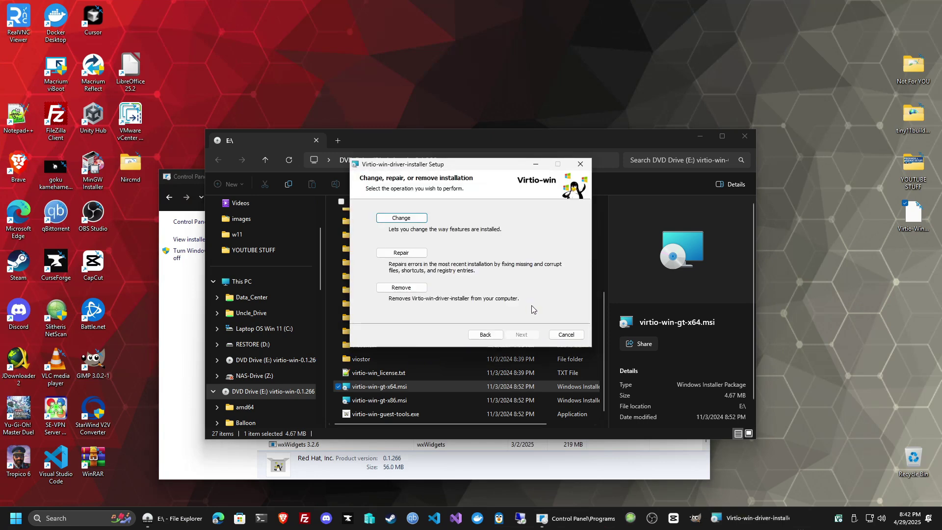
pyautogui.click(401, 253)
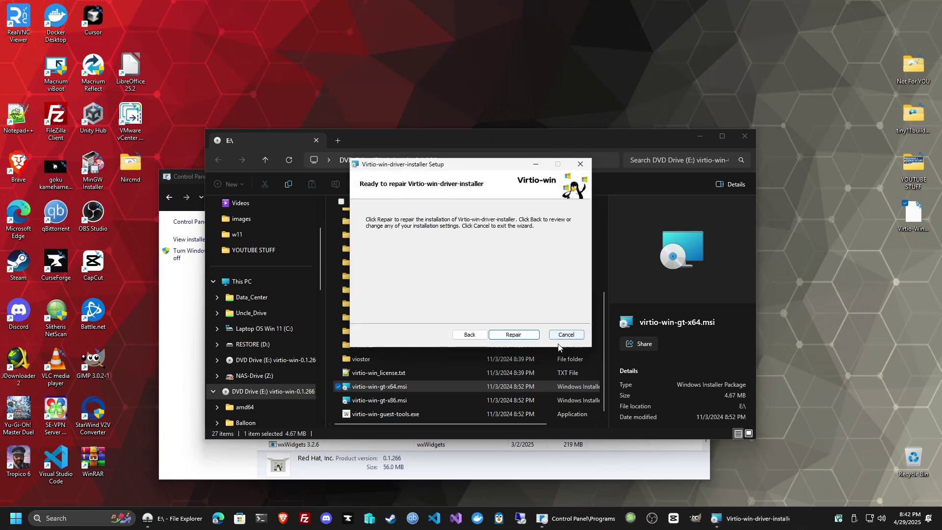
pyautogui.click(532, 338)
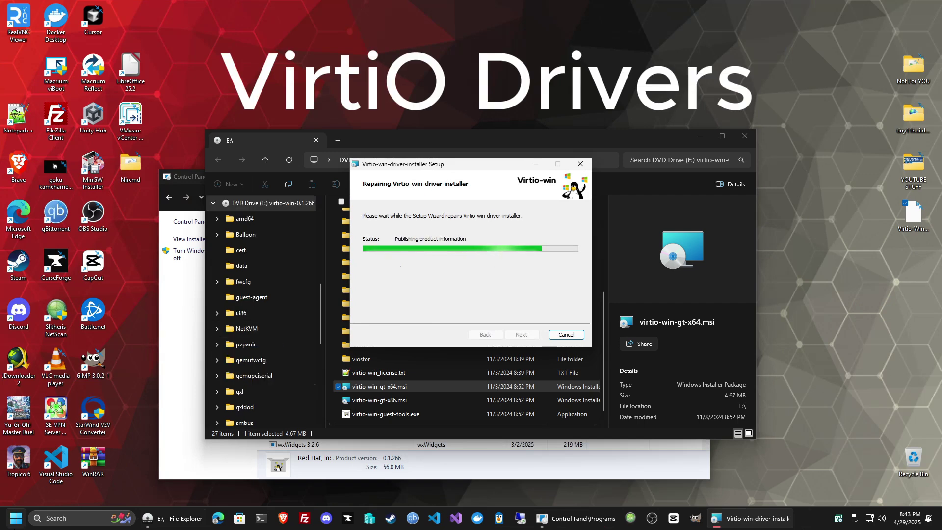
# - Check in Disk Management that Windows detects the temporary VirtIO disk, without initializing it
pyautogui.rightClick(15, 522)
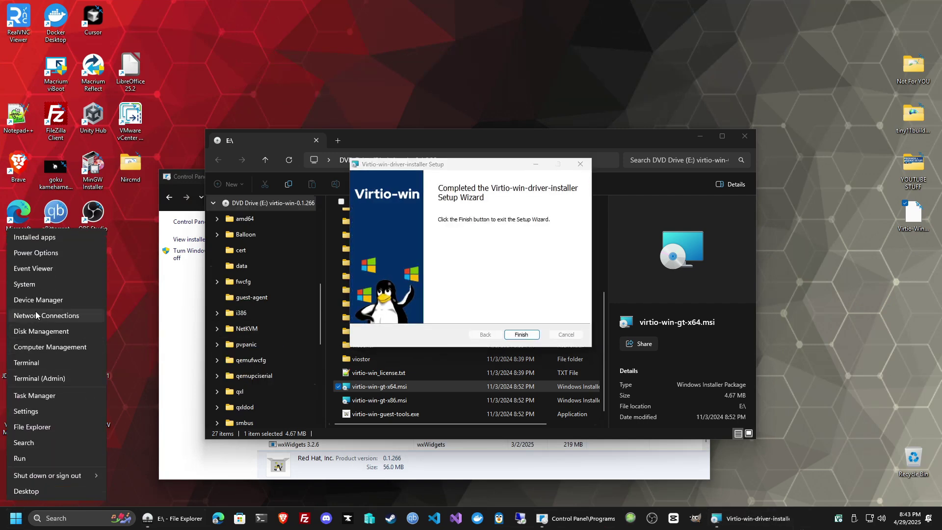
pyautogui.click(34, 334)
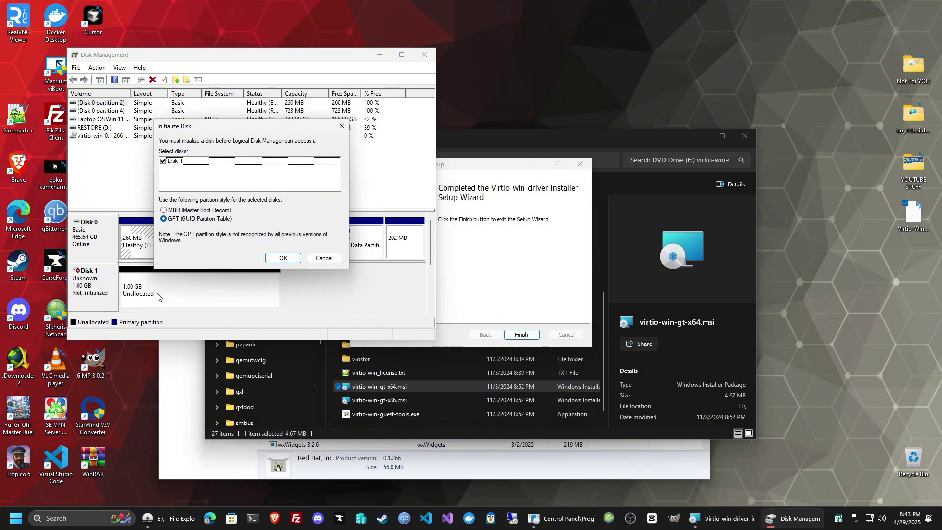
pyautogui.click(334, 263)
pyautogui.click(424, 54)
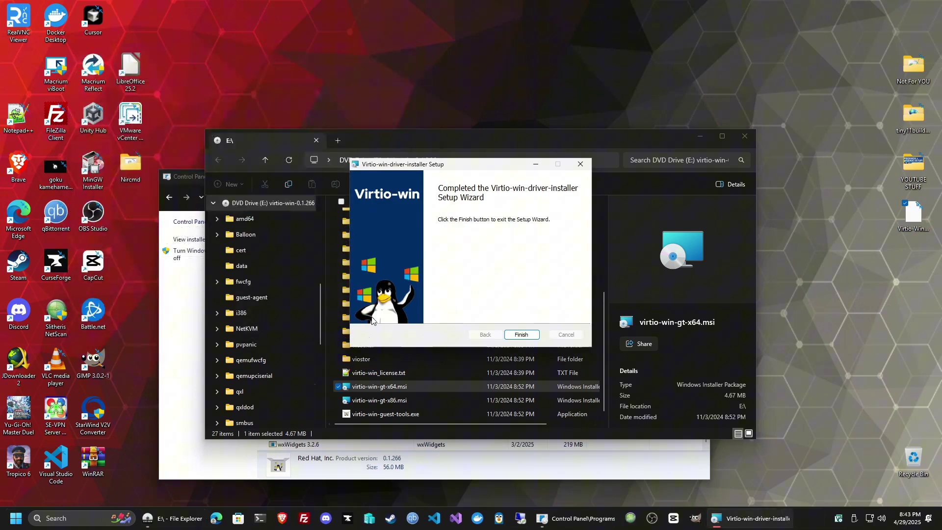
# - Finish the driver installer, then repair the guest tools with virtio-win-guest-tools.exe and close its setup without restarting
pyautogui.click(522, 334)
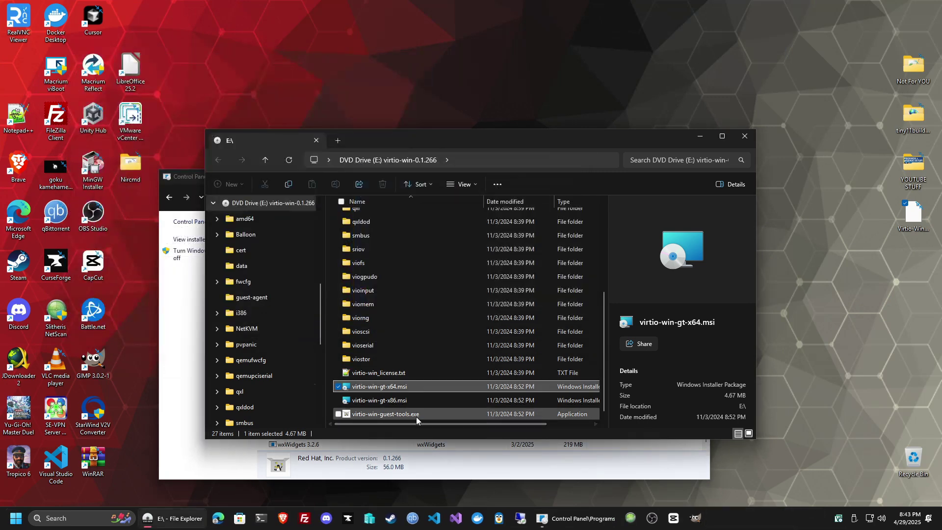
pyautogui.click(416, 414)
pyautogui.doubleClick(416, 414)
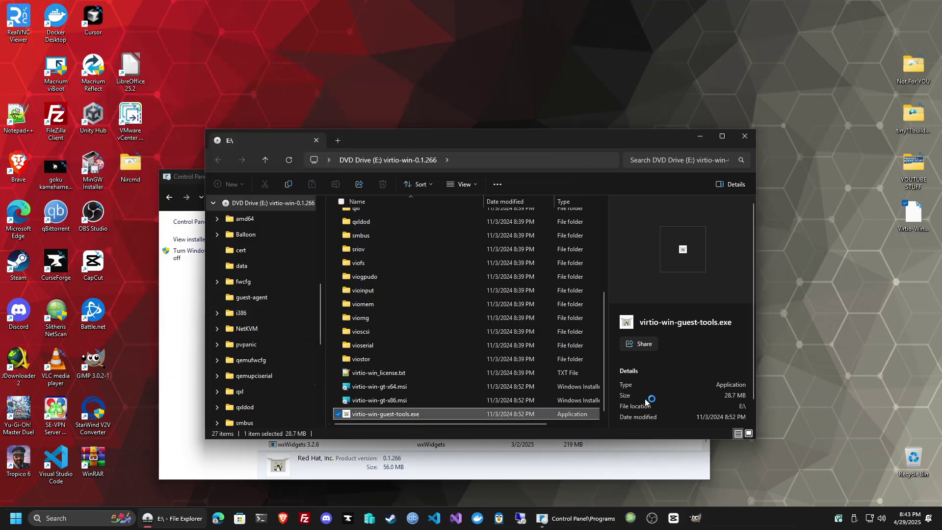
pyautogui.click(479, 332)
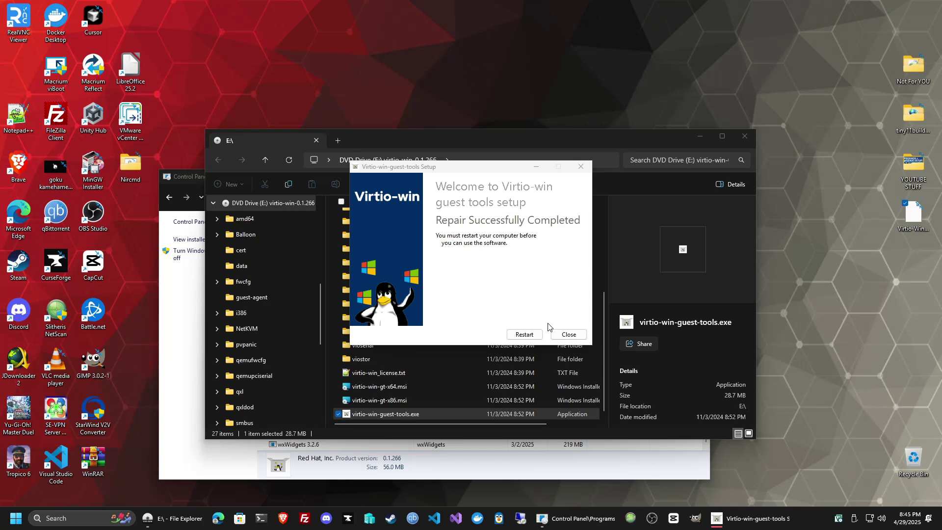
pyautogui.click(569, 336)
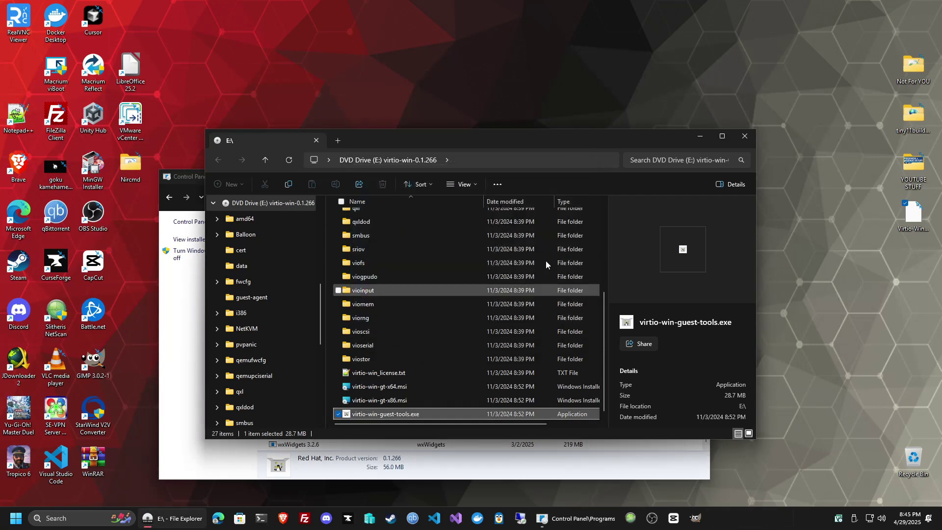
# - Close the open windows, shut down Windows and leave the full-screen display
pyautogui.click(745, 138)
pyautogui.click(699, 177)
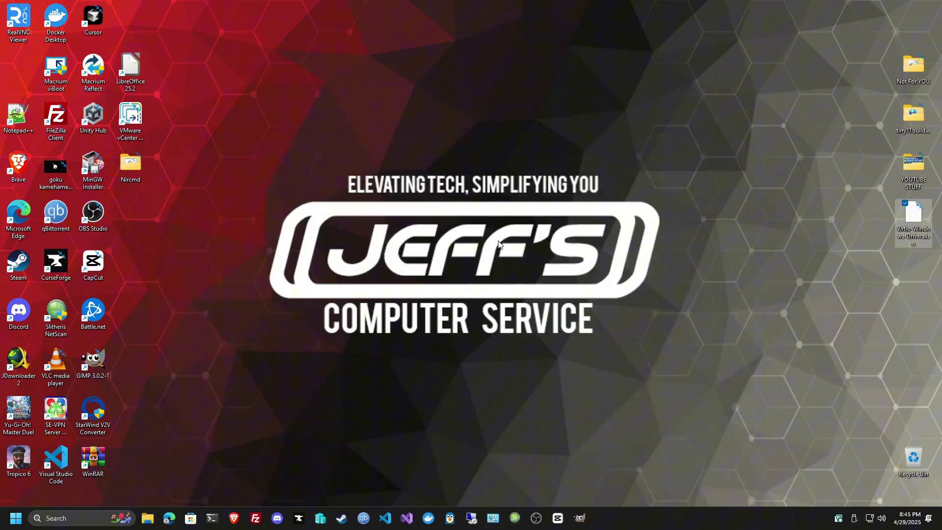
pyautogui.hotkey('alt', 'F4')
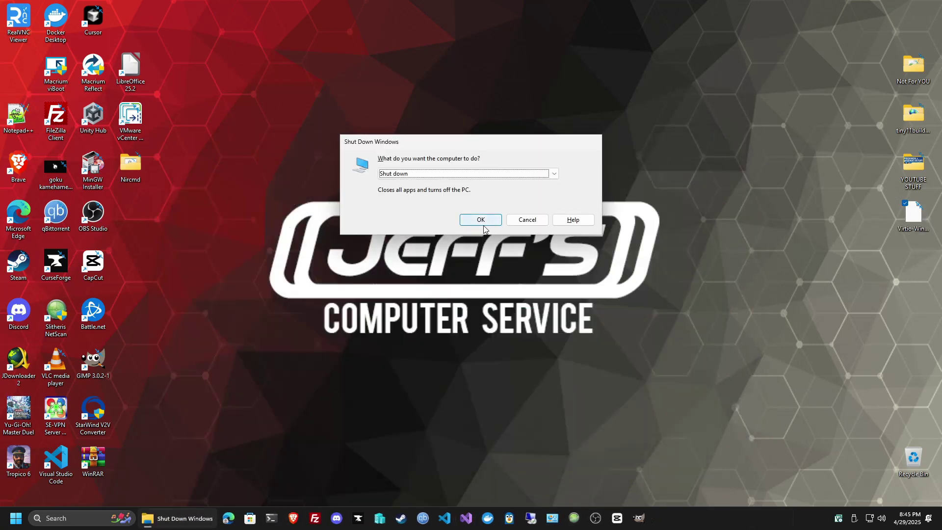
pyautogui.click(490, 219)
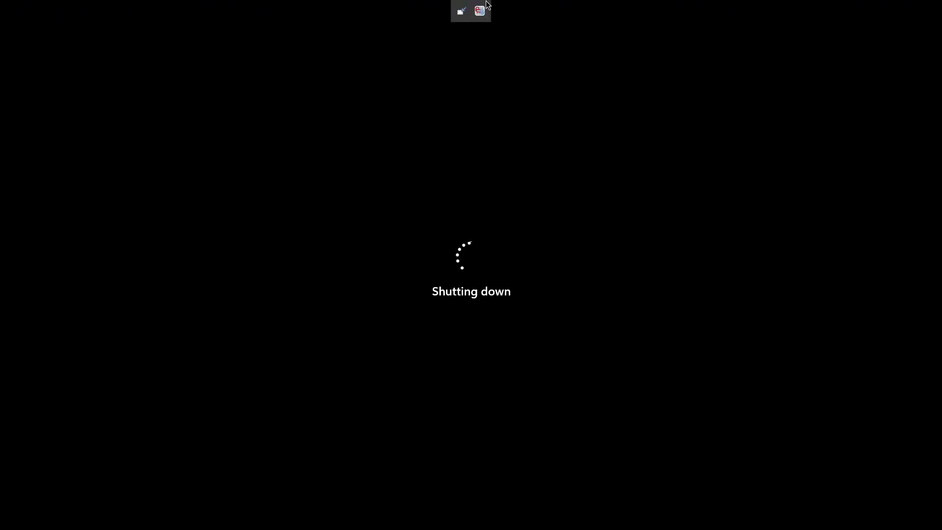
pyautogui.click(460, 11)
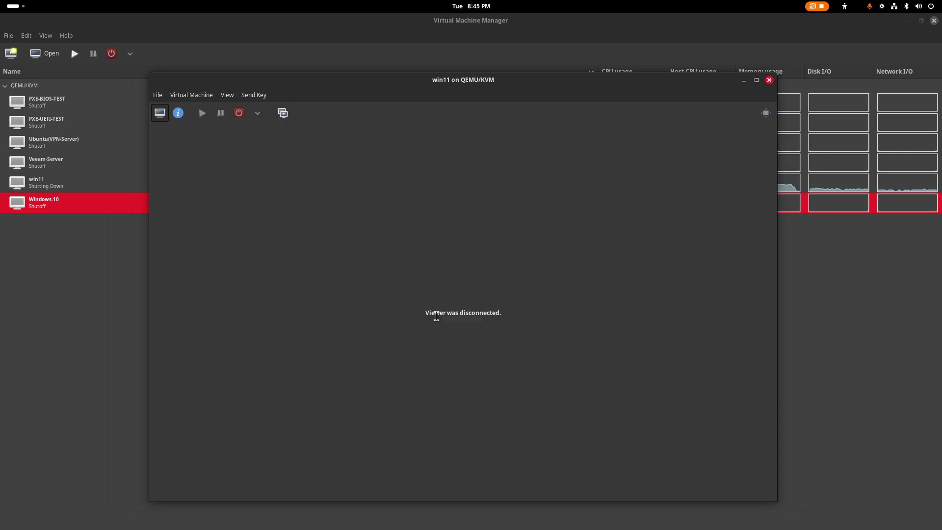
# - Remove VirtIO Disk 1 from the win11 virtual hardware and delete its storage file win11-1.qcow2
pyautogui.click(178, 114)
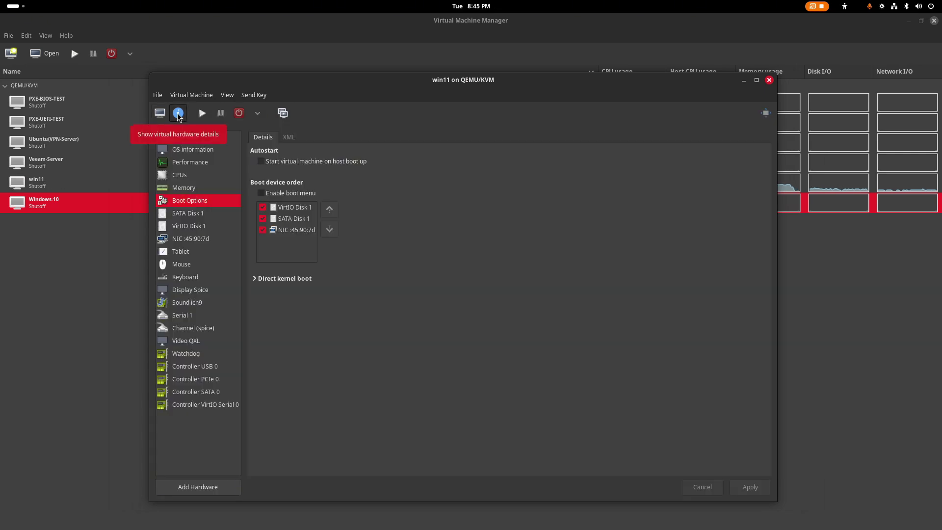
pyautogui.click(194, 227)
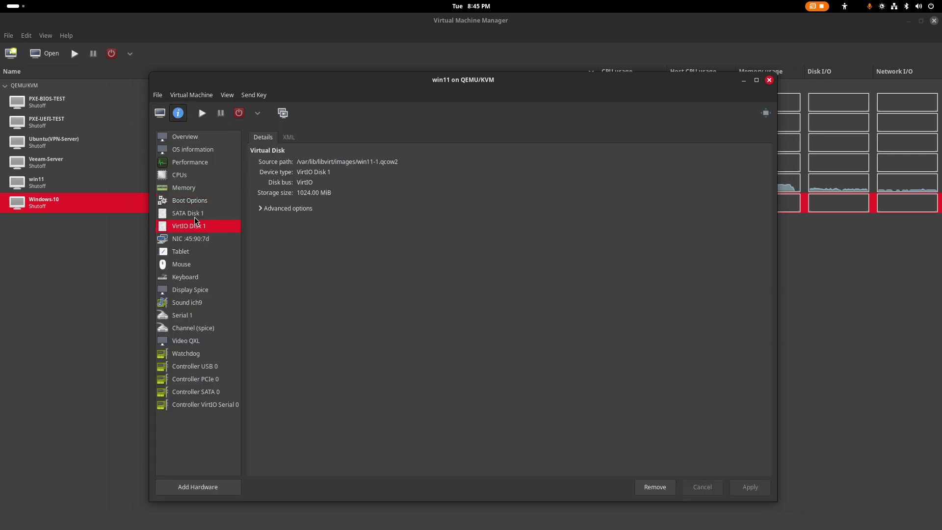
pyautogui.rightClick(197, 230)
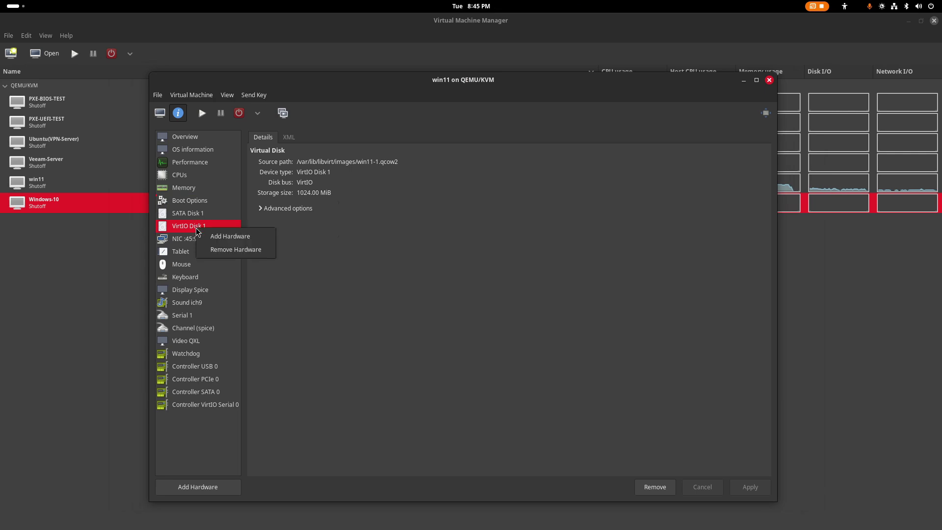
pyautogui.click(243, 249)
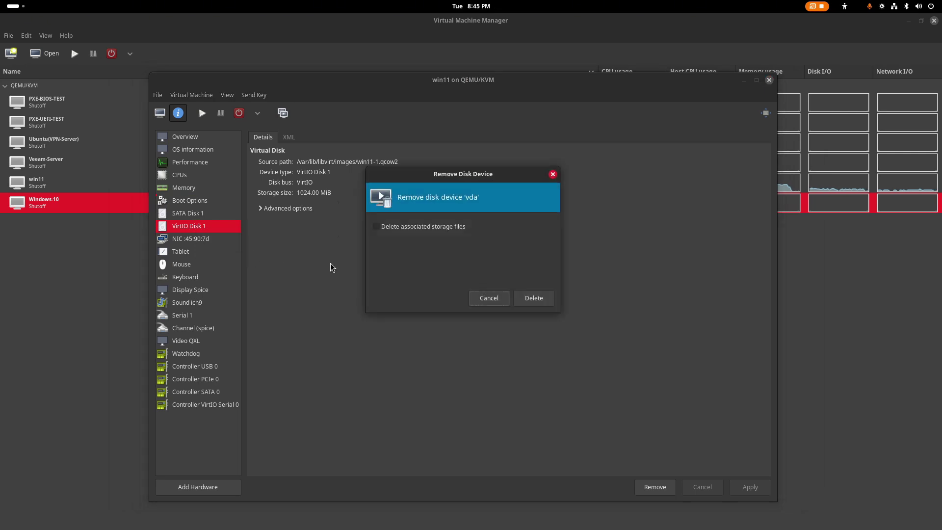
pyautogui.click(378, 227)
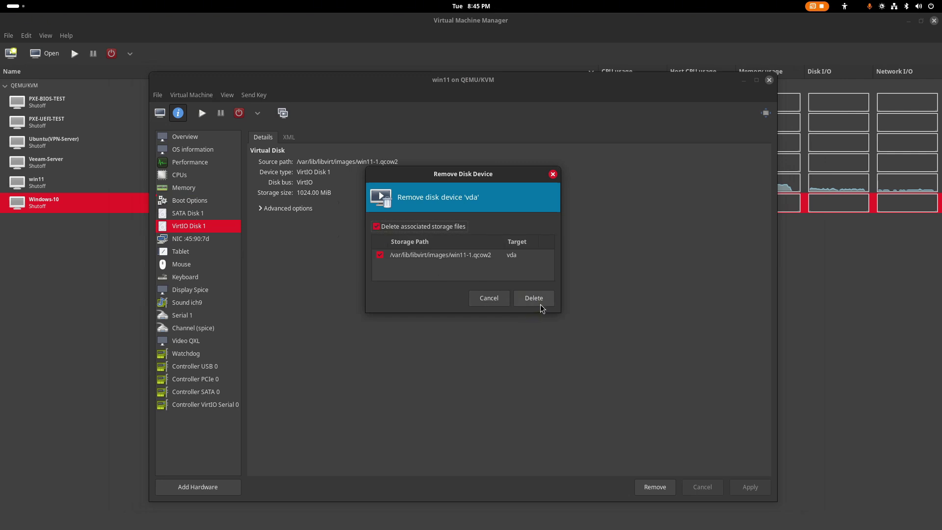
pyautogui.click(535, 301)
# - Add a storage device to win11 with custom storage /dev/sdb and bus type VirtIO, accepting the confirmation
pyautogui.click(184, 217)
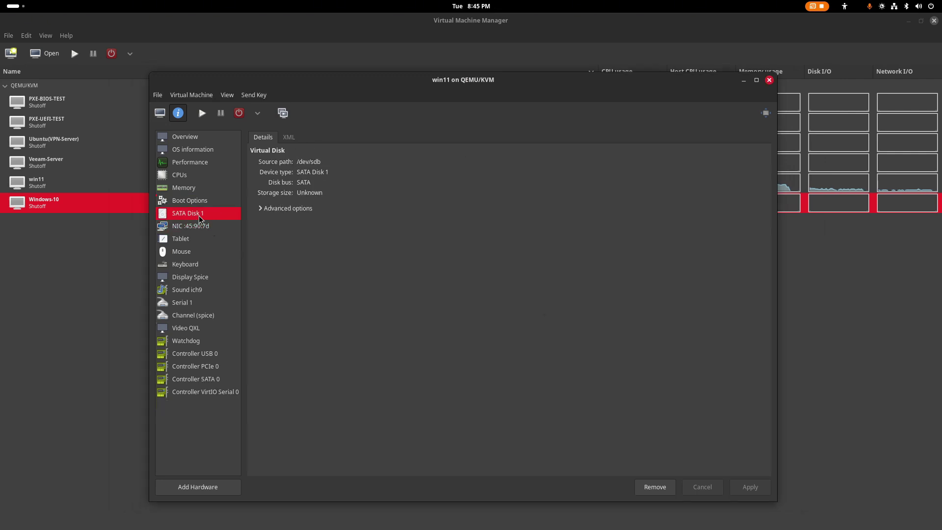
pyautogui.rightClick(207, 218)
pyautogui.click(240, 224)
pyautogui.click(447, 221)
pyautogui.click(502, 237)
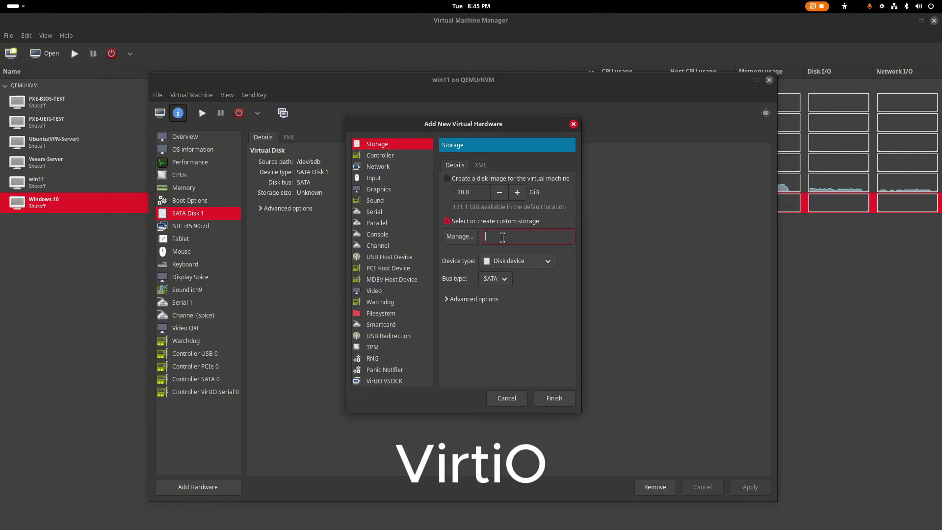
pyautogui.write('/dev/sdb')
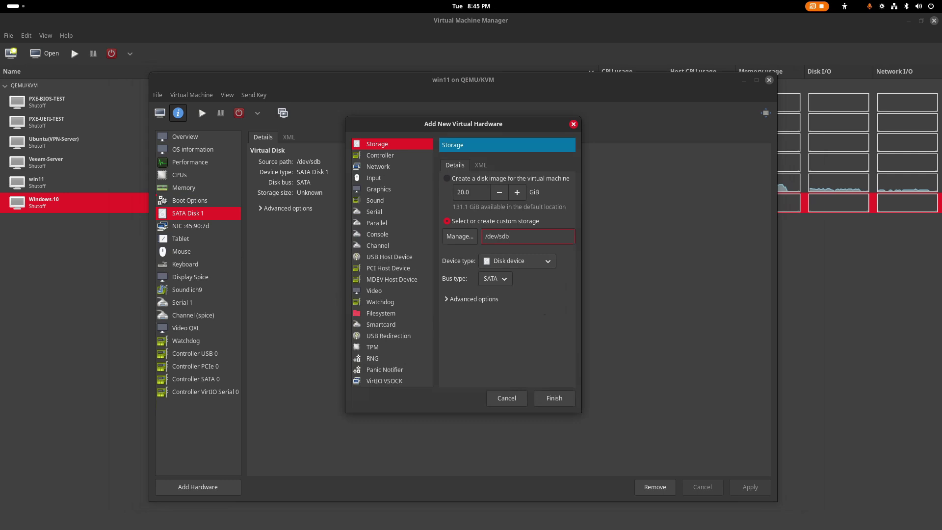
pyautogui.click(494, 278)
pyautogui.click(495, 328)
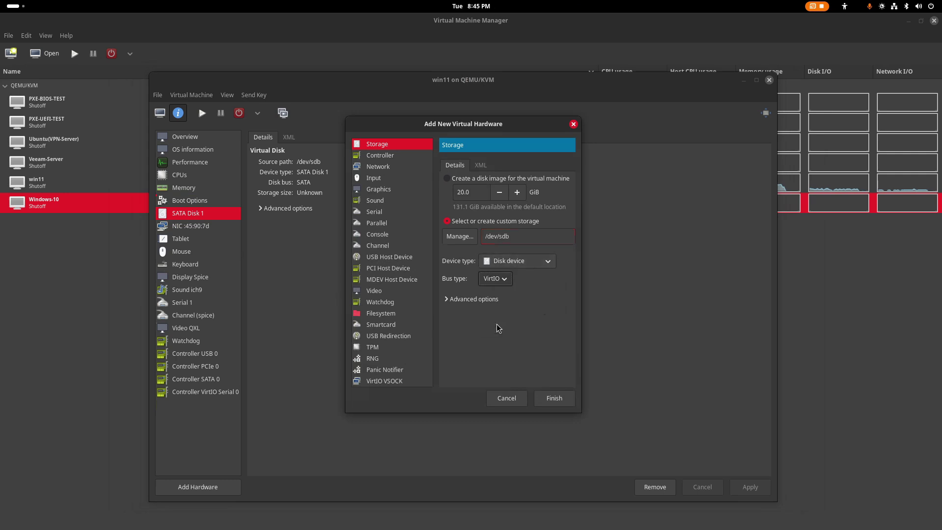
pyautogui.click(567, 402)
pyautogui.click(540, 299)
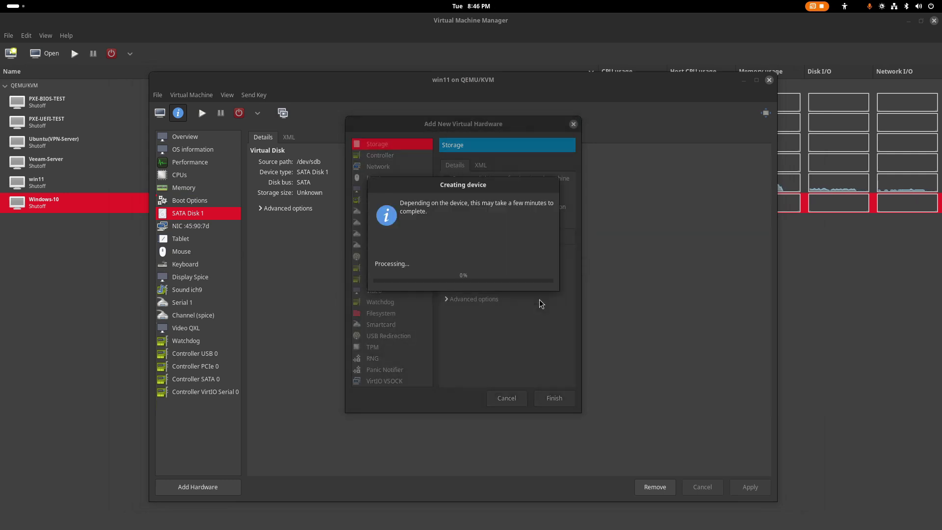
# - Remove SATA Disk 1 from the win11 virtual hardware without deleting its associated storage
pyautogui.rightClick(202, 219)
pyautogui.click(243, 235)
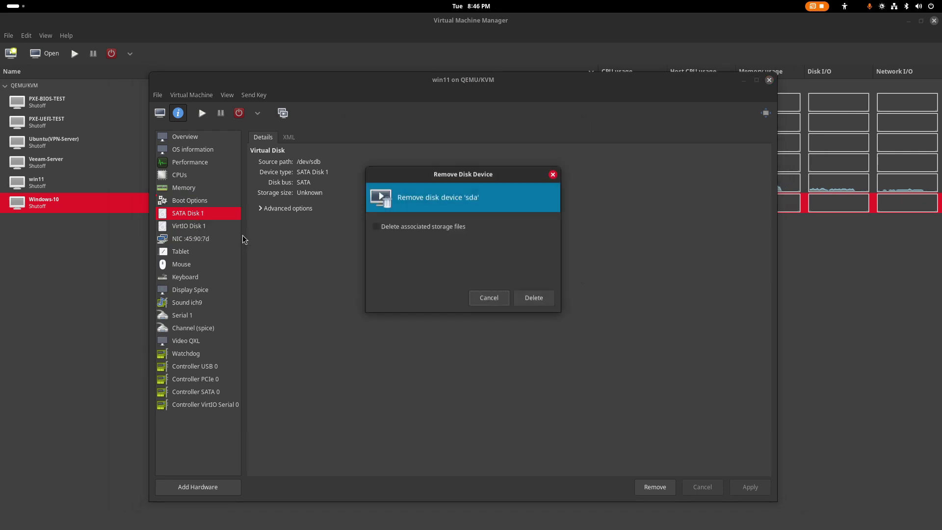
pyautogui.click(533, 299)
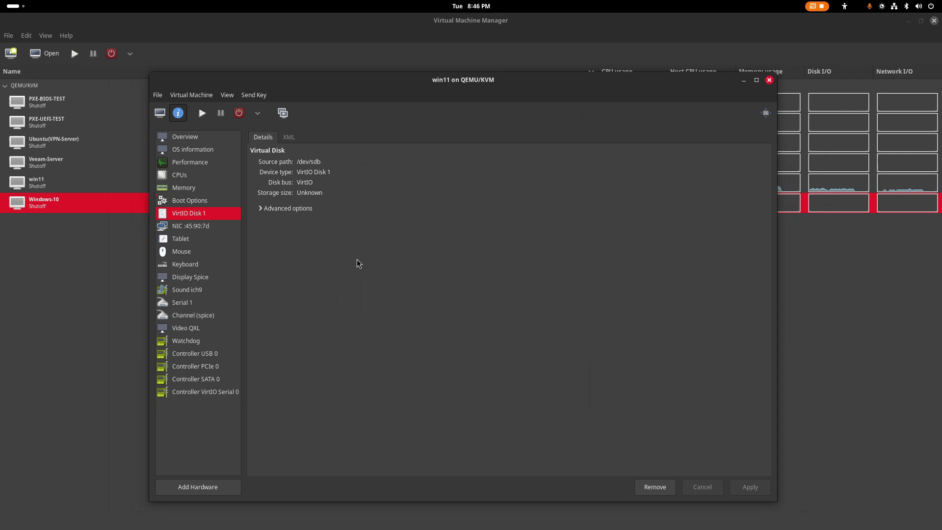
# - Enable VirtIO Disk 1 in the boot device order, move it above the NIC and apply the change
pyautogui.click(183, 202)
pyautogui.click(263, 219)
pyautogui.click(330, 209)
pyautogui.click(750, 489)
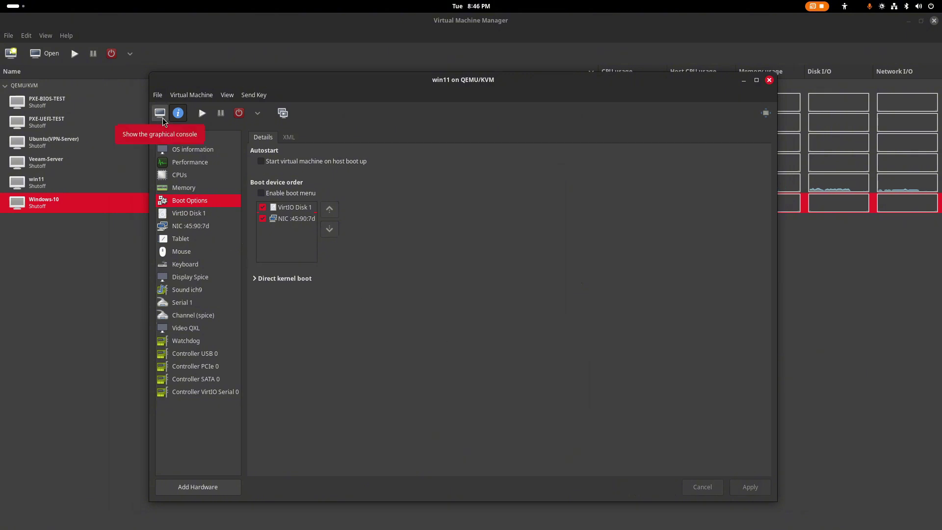
# - Start win11 from the VirtIO disk in the graphical console, sign in to Windows and show its display full screen
pyautogui.click(163, 118)
pyautogui.click(202, 112)
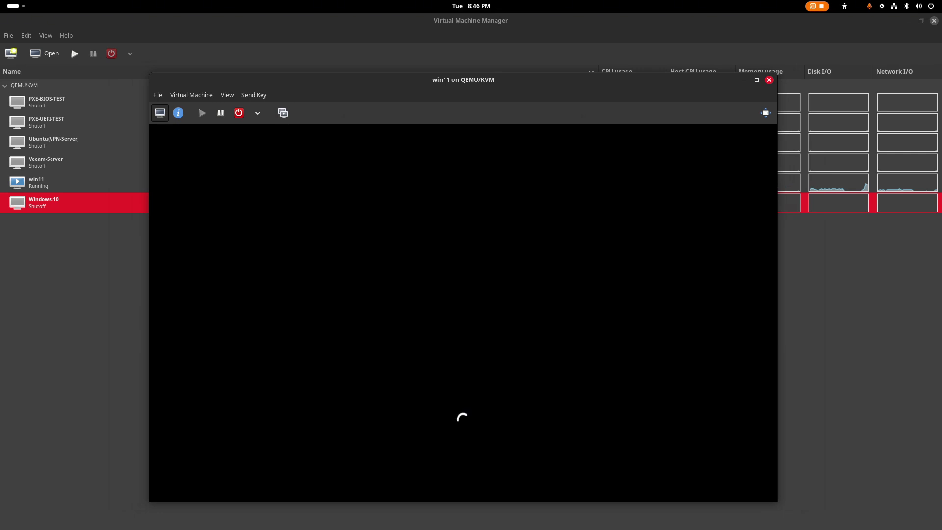
pyautogui.moveTo(622, 80)
pyautogui.mouseDown()
pyautogui.moveTo(600, 99)
pyautogui.moveTo(609, 75)
pyautogui.mouseUp()
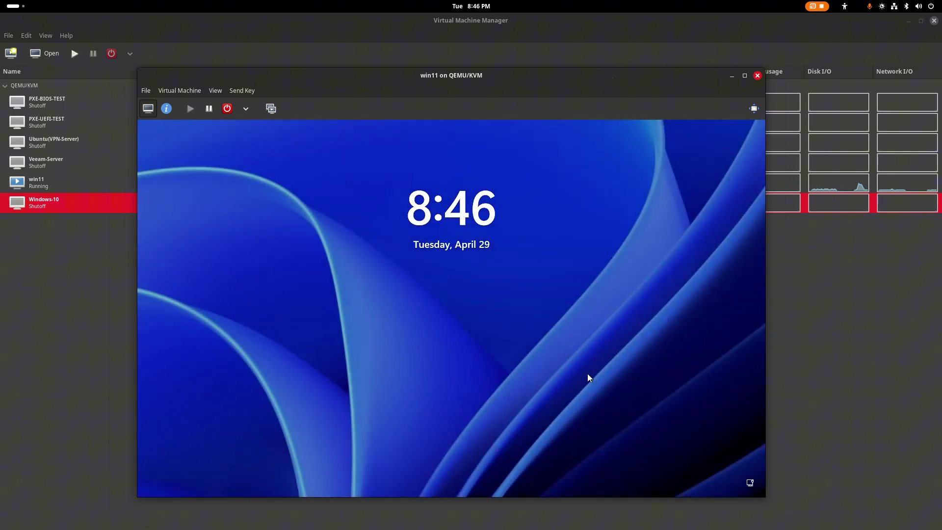
pyautogui.click(507, 326)
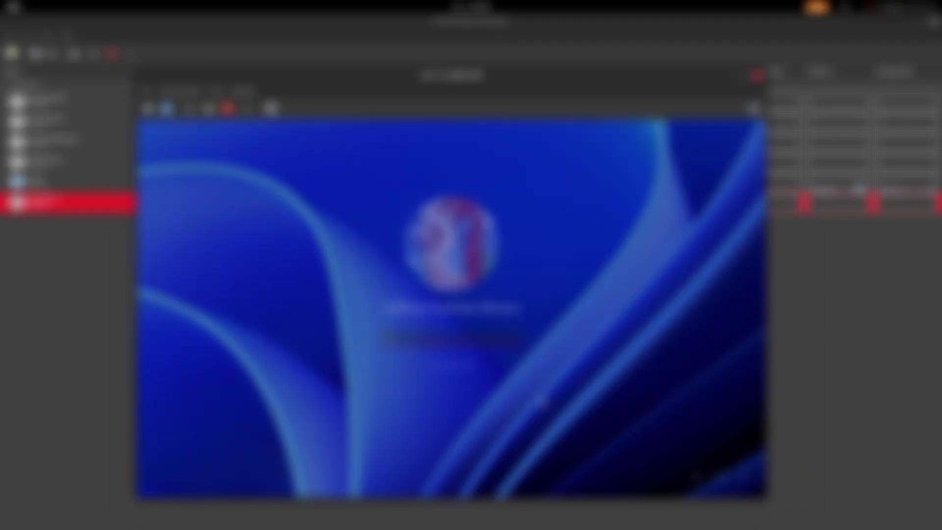
pyautogui.click(753, 109)
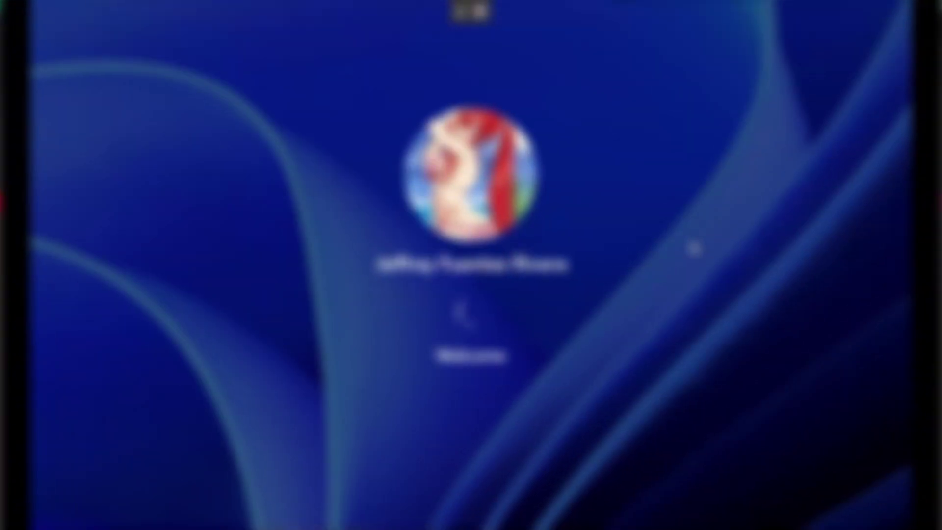